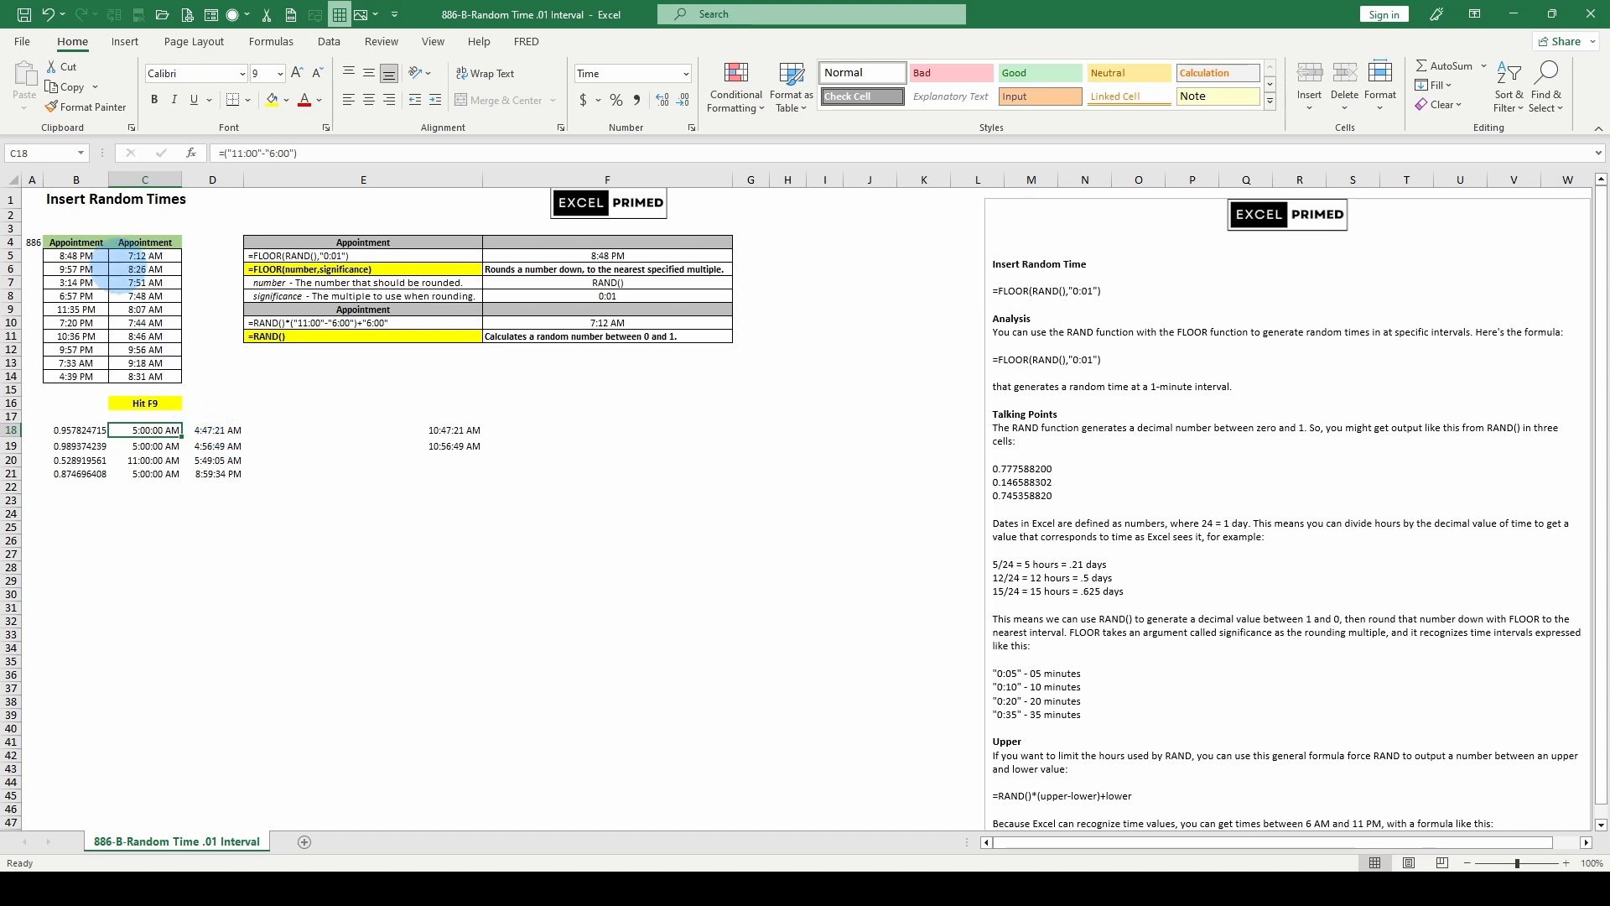
- Inspect the random time formula in C5 and the RAND() formula in B18, and recalculate the sheet twice
{"action": "left_click", "coordinate": [144, 255]}
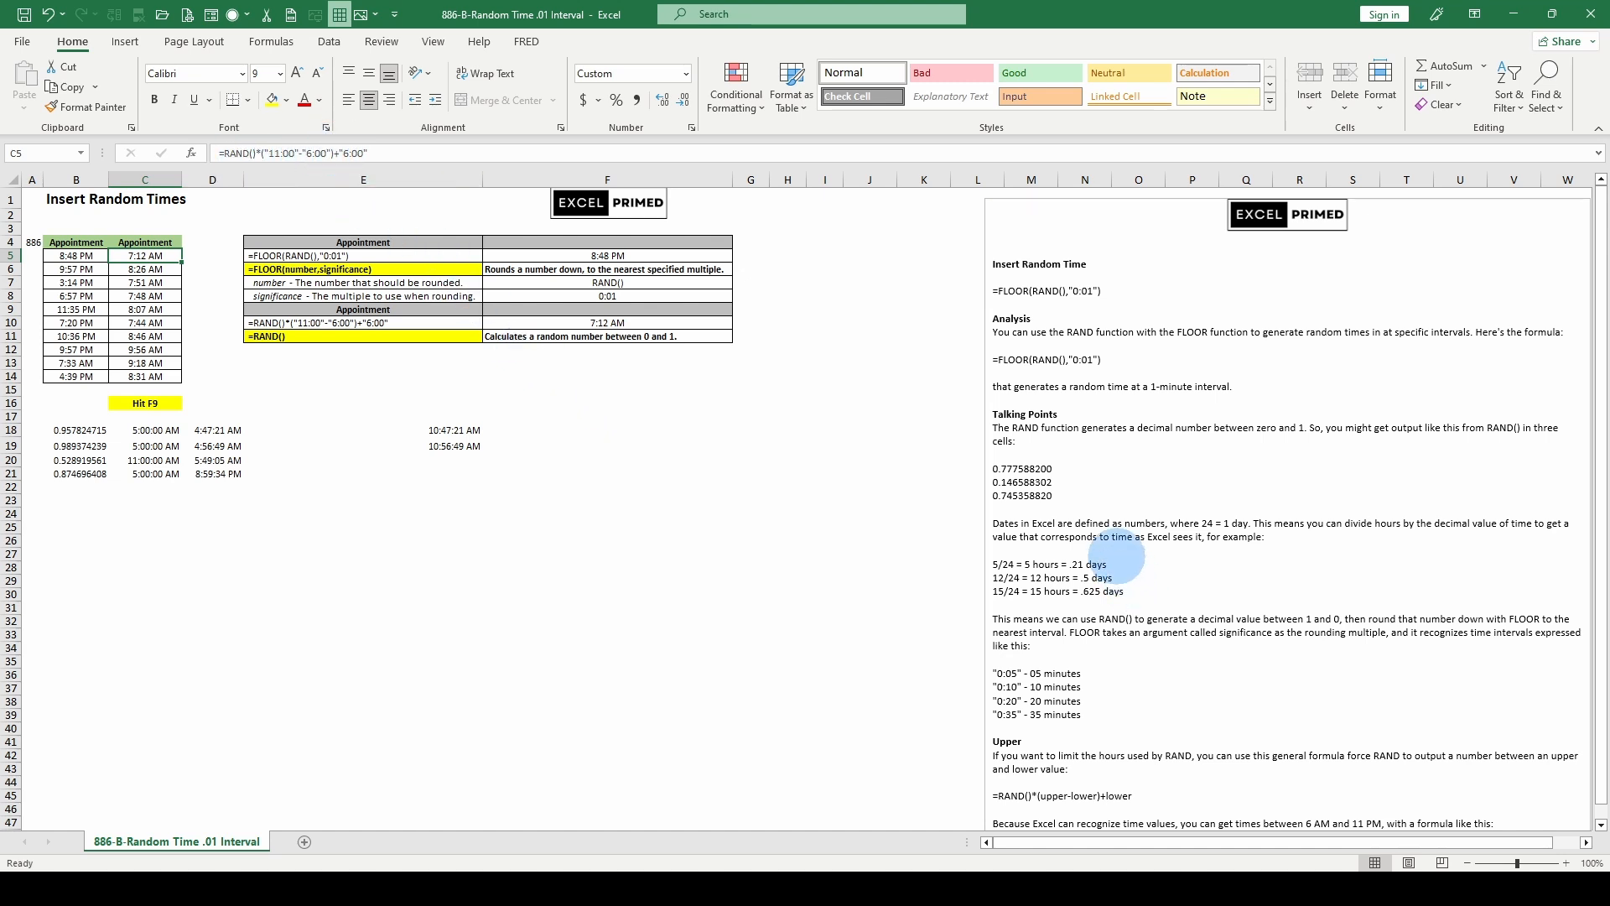
{"action": "left_click", "coordinate": [70, 430]}
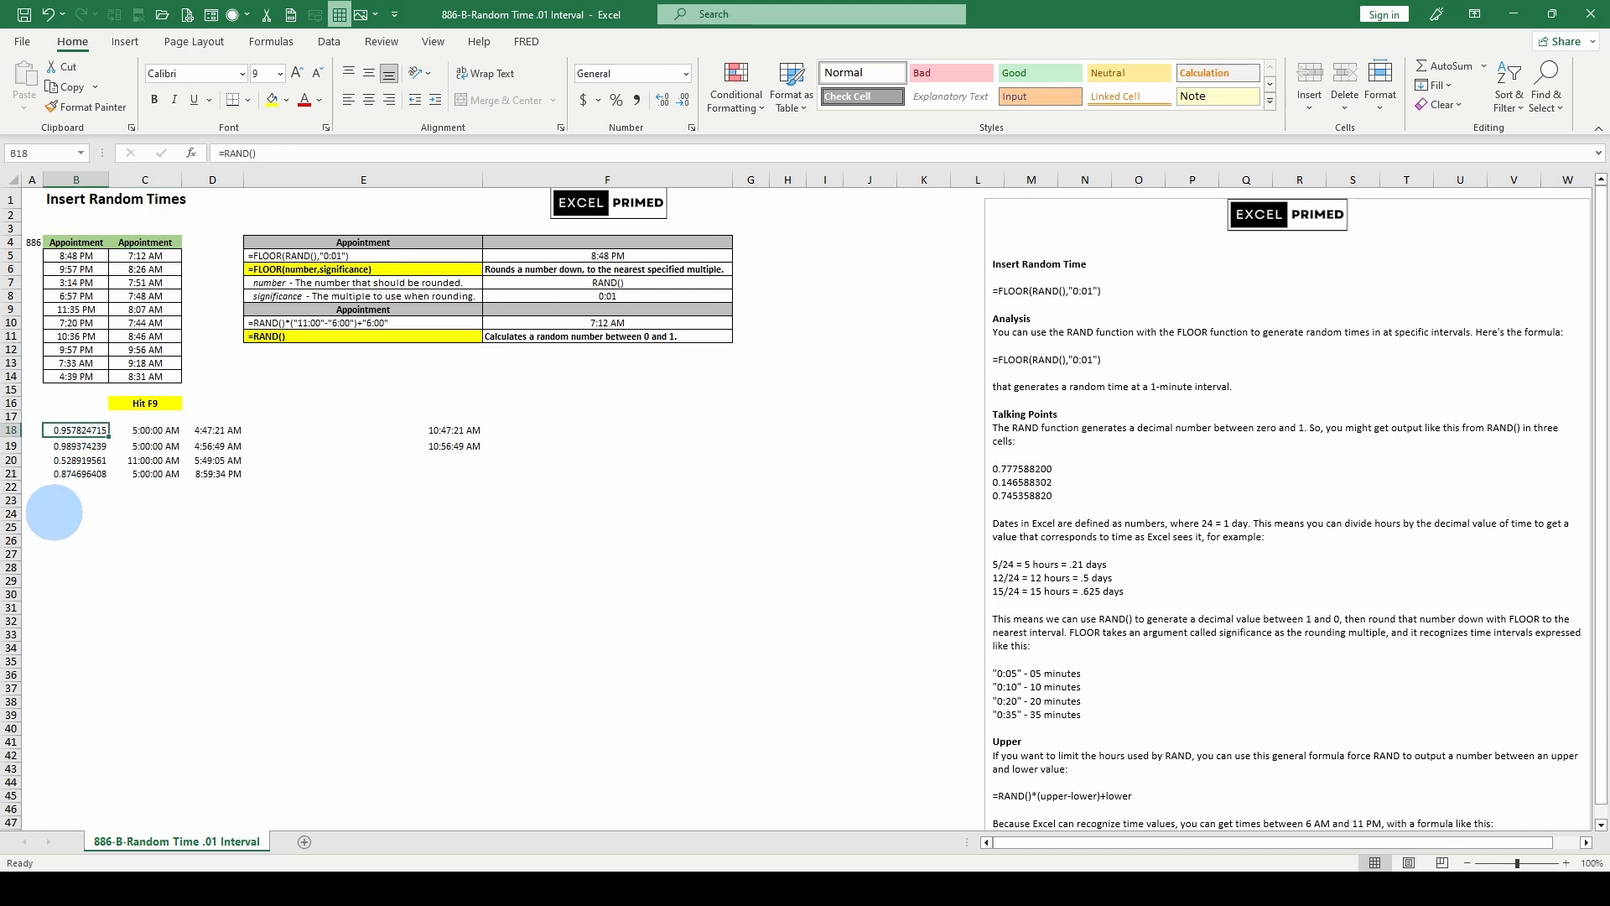
{"action": "key", "text": "F9"}
{"action": "key", "text": "F9"}
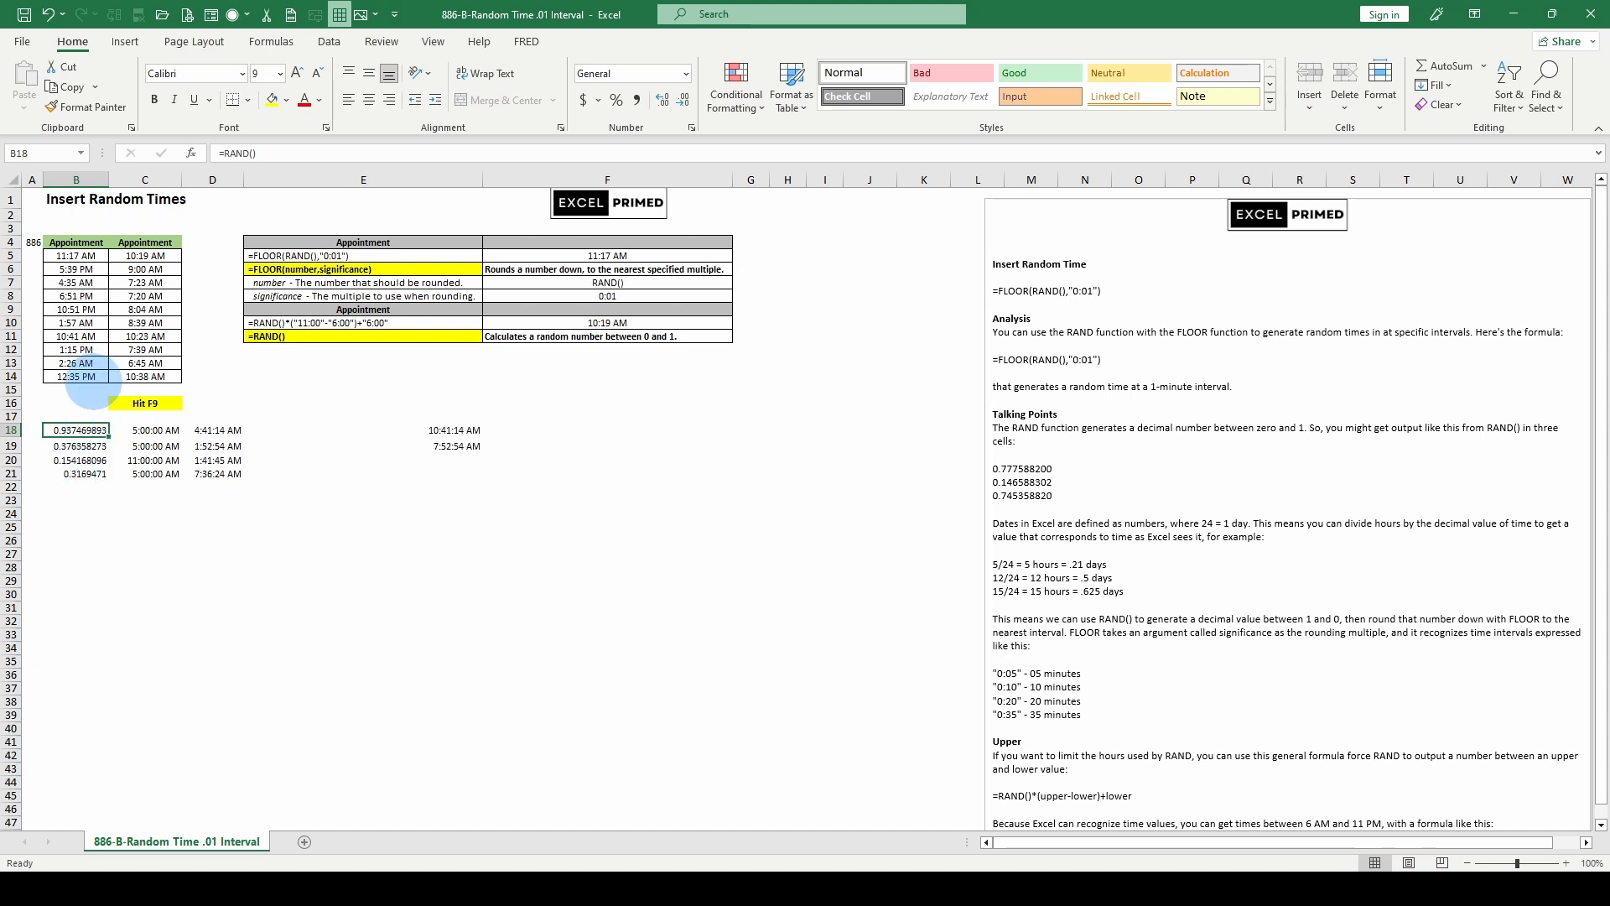
- Compare the time difference formula in C18 with the full formula in C5 and the product formula in D18
{"action": "left_click", "coordinate": [144, 431]}
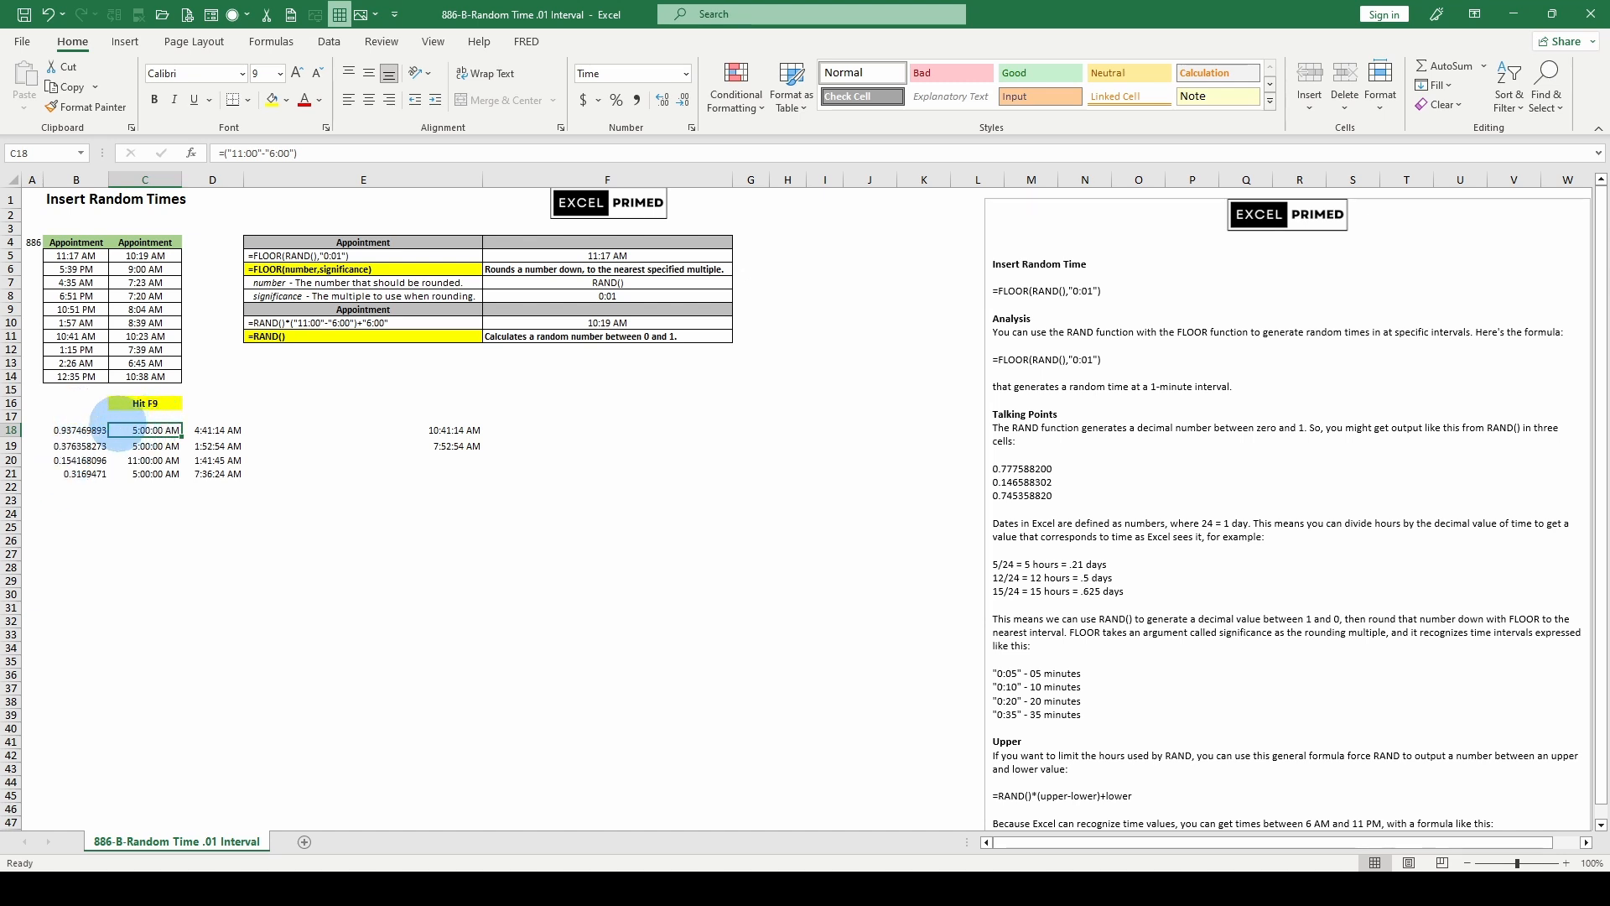
{"action": "left_click", "coordinate": [139, 260]}
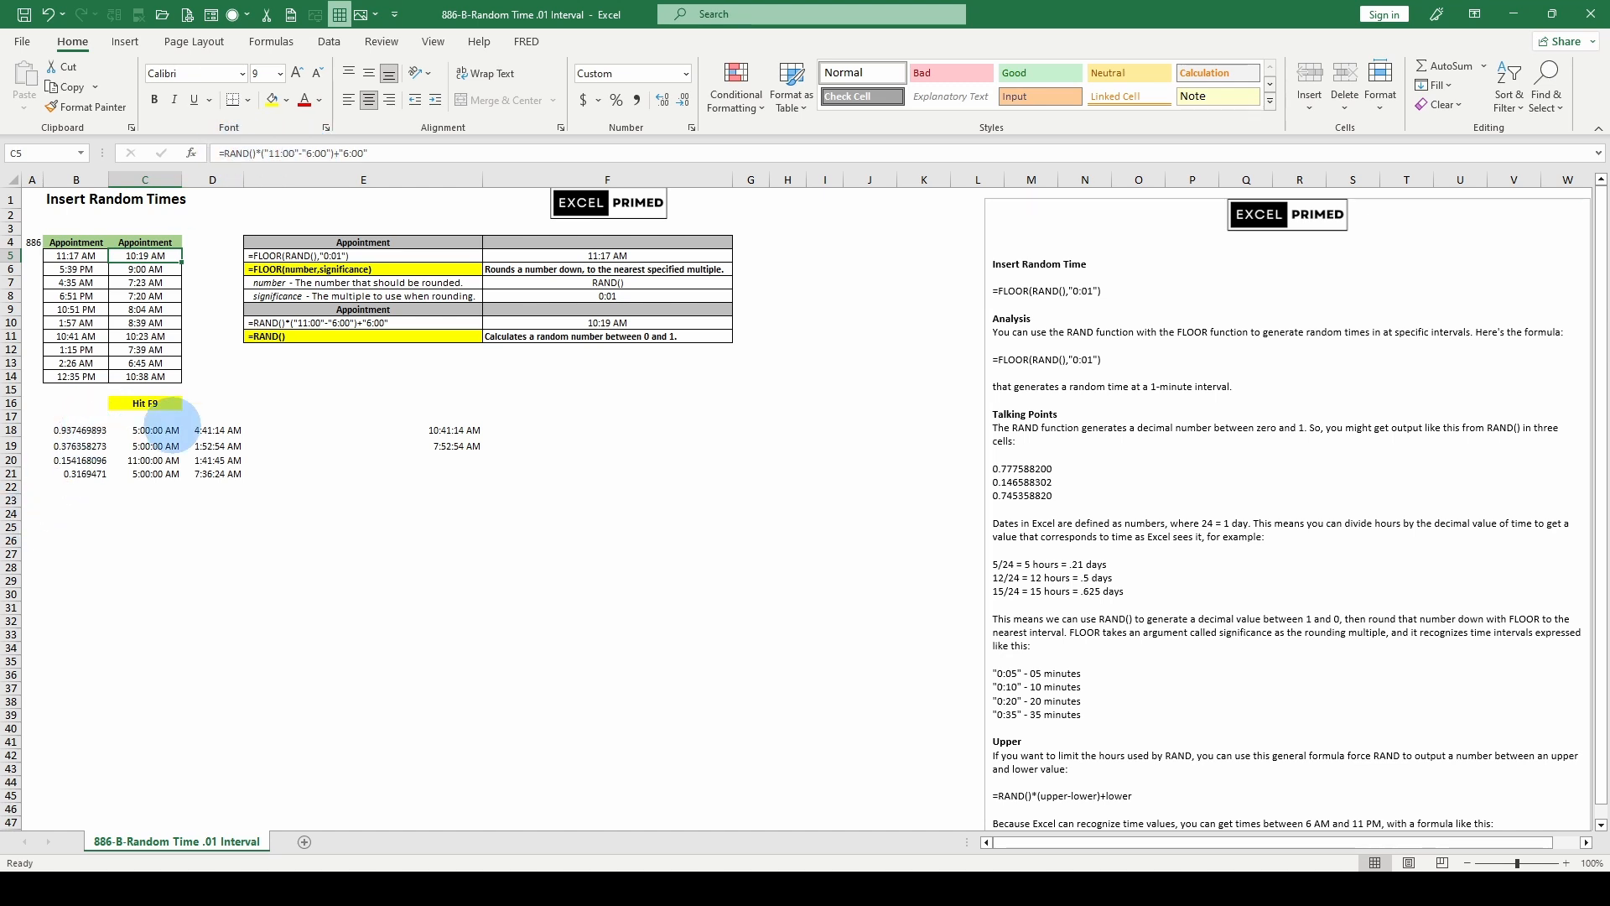
{"action": "left_click", "coordinate": [214, 431]}
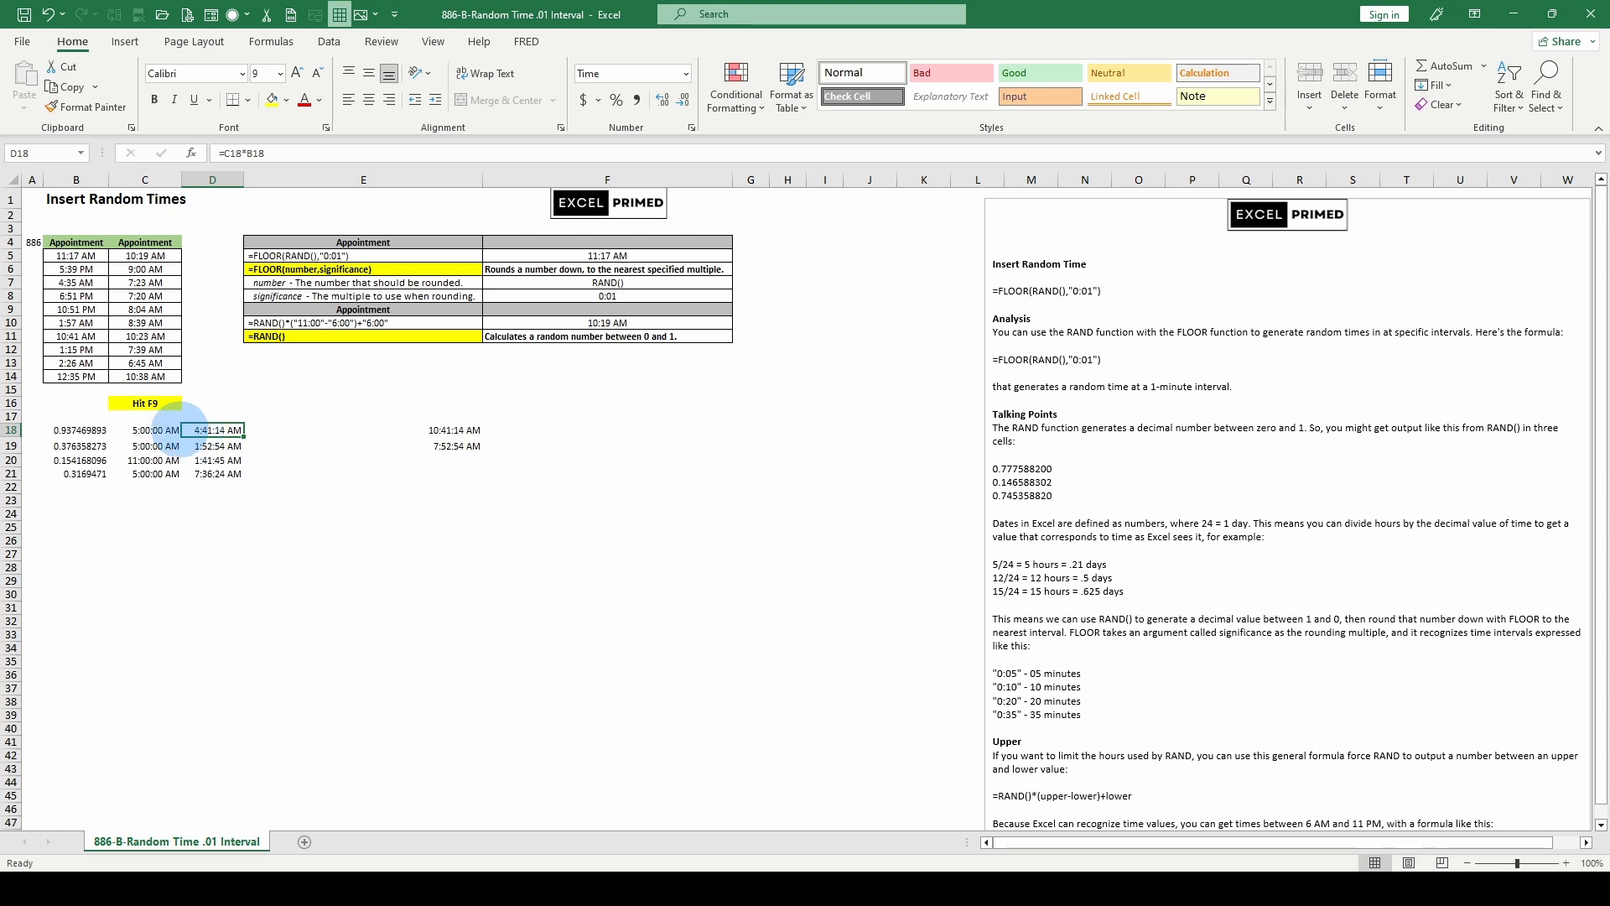
- Recalculate the sheet repeatedly to watch the random decimal in B18 and the times derived from it change
{"action": "left_click", "coordinate": [84, 430]}
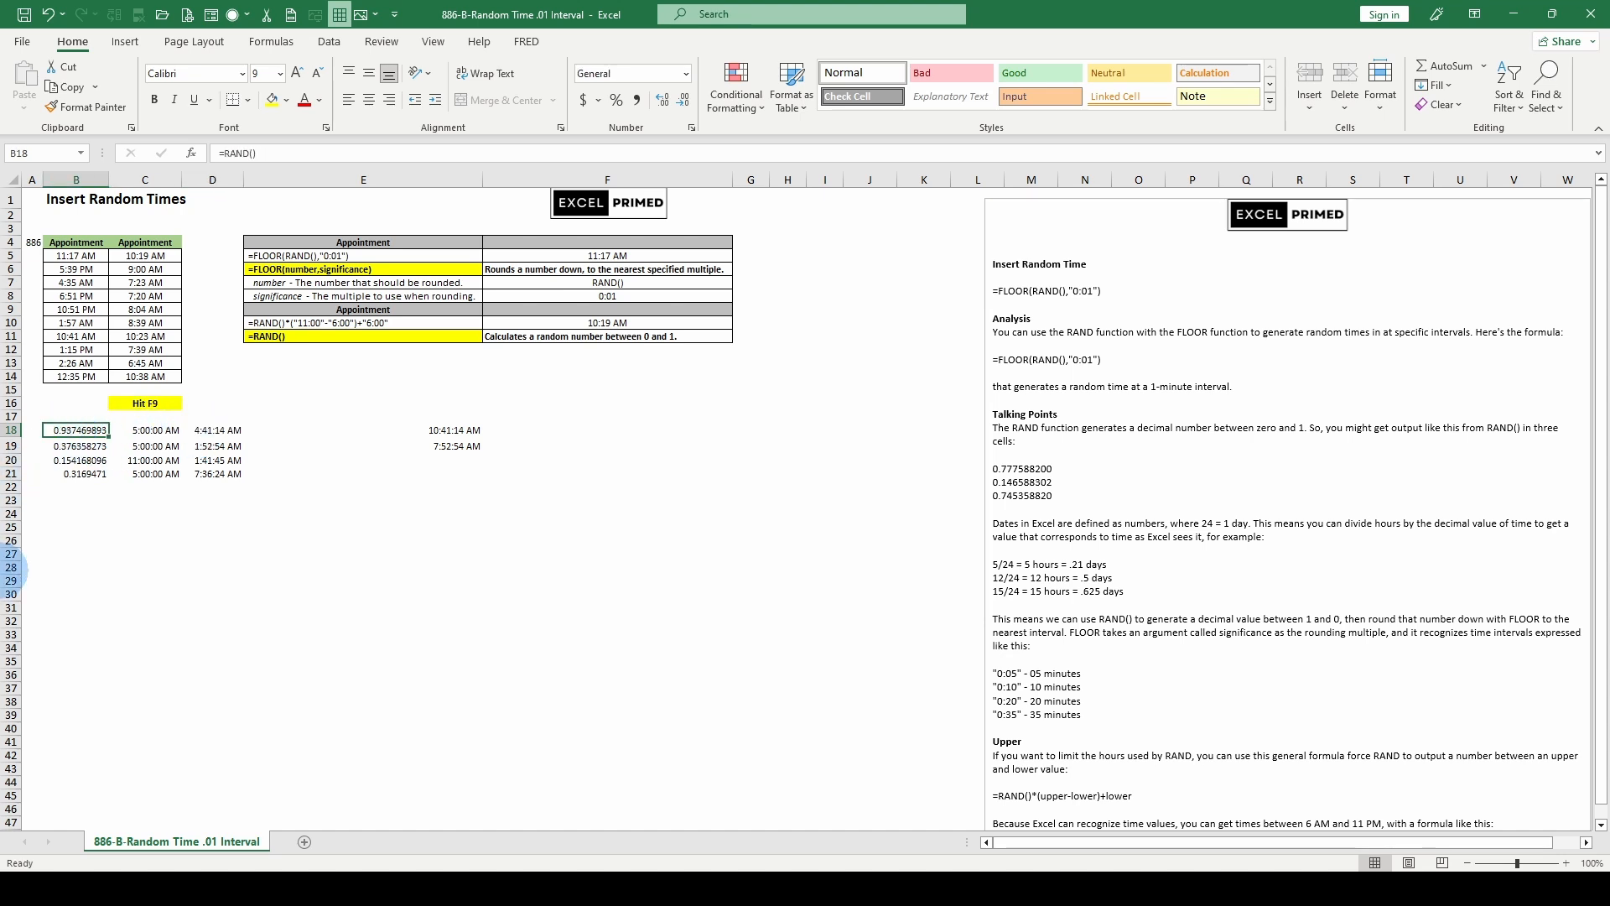
{"action": "key", "text": "F9"}
{"action": "key", "text": "F9"}
{"action": "key", "text": "F9"}
{"action": "key", "text": "F9"}
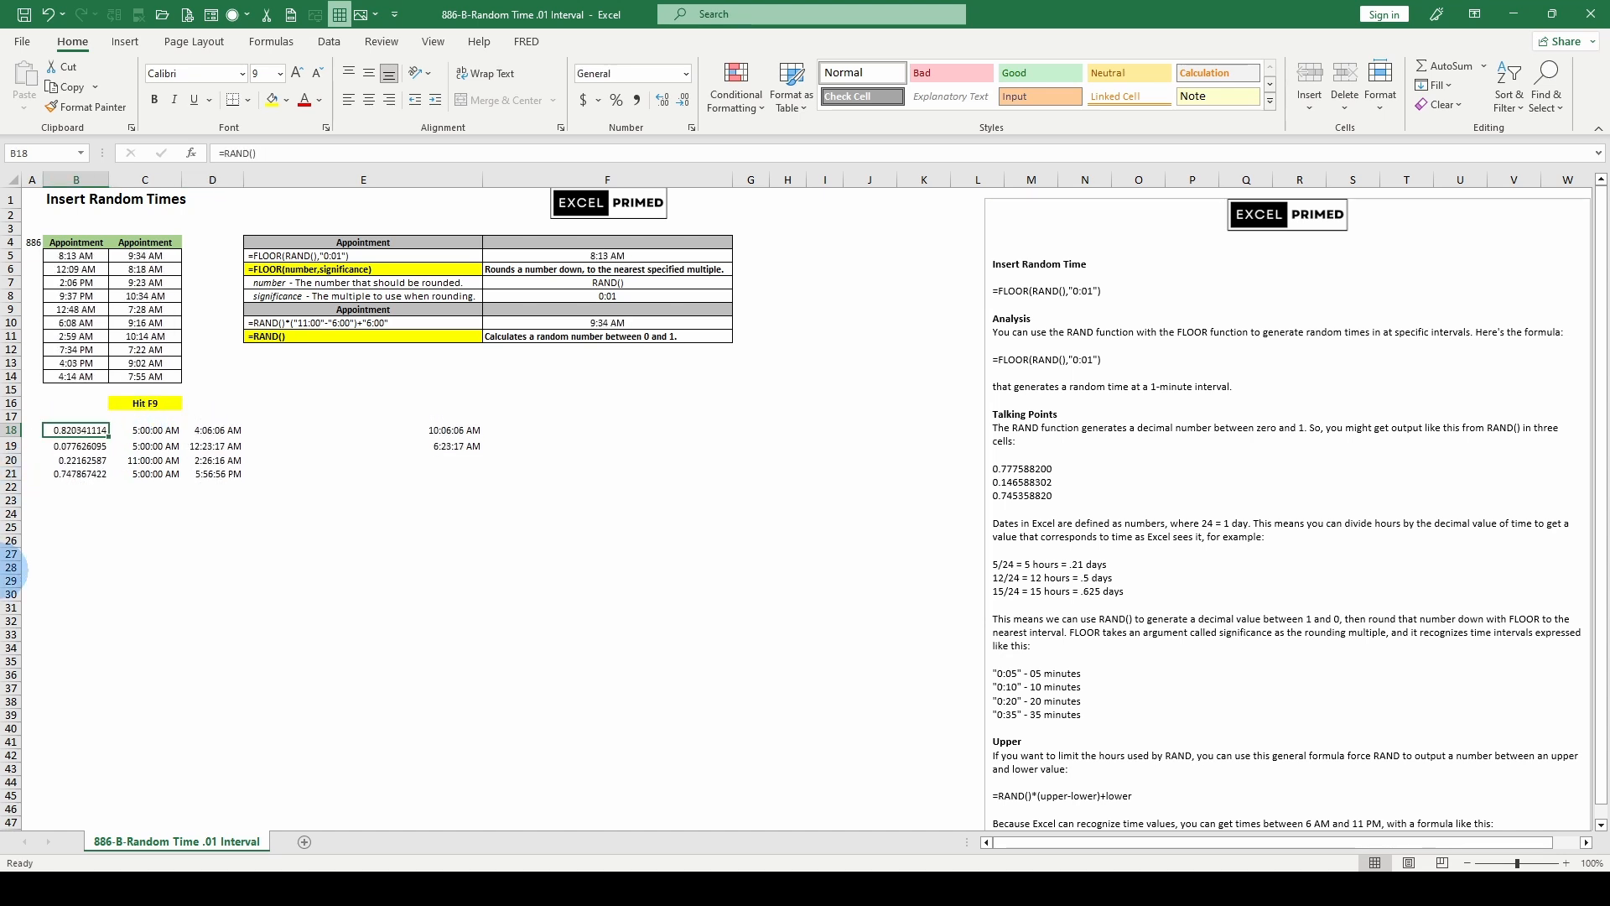
{"action": "key", "text": "F9"}
{"action": "key", "text": "F9"}
{"action": "key", "text": "F9"}
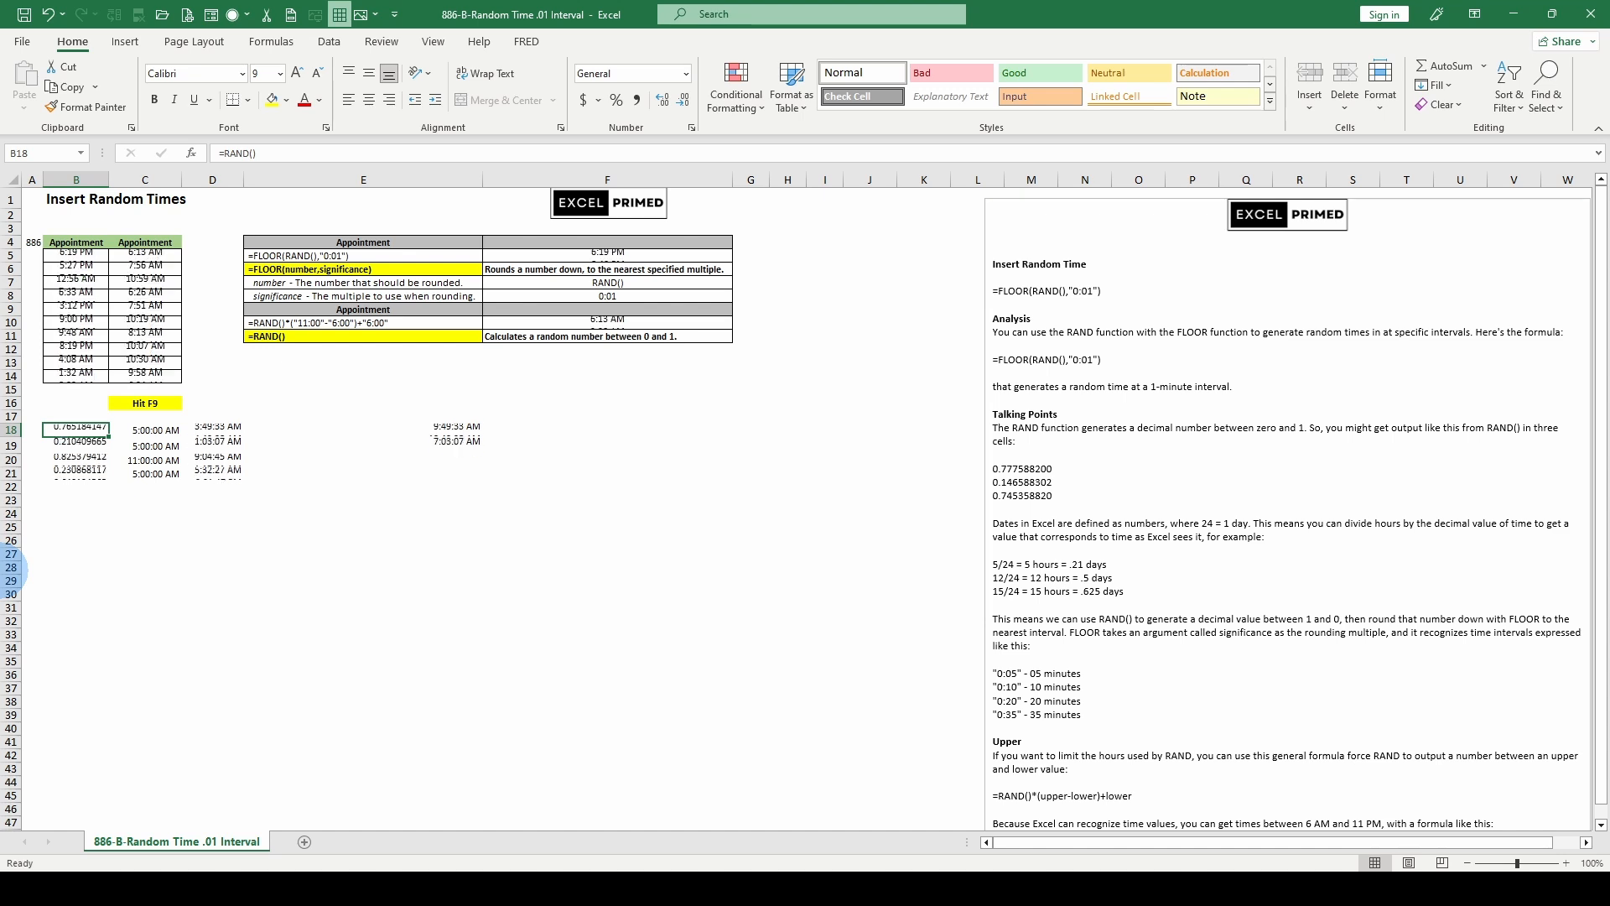
{"action": "key", "text": "F9"}
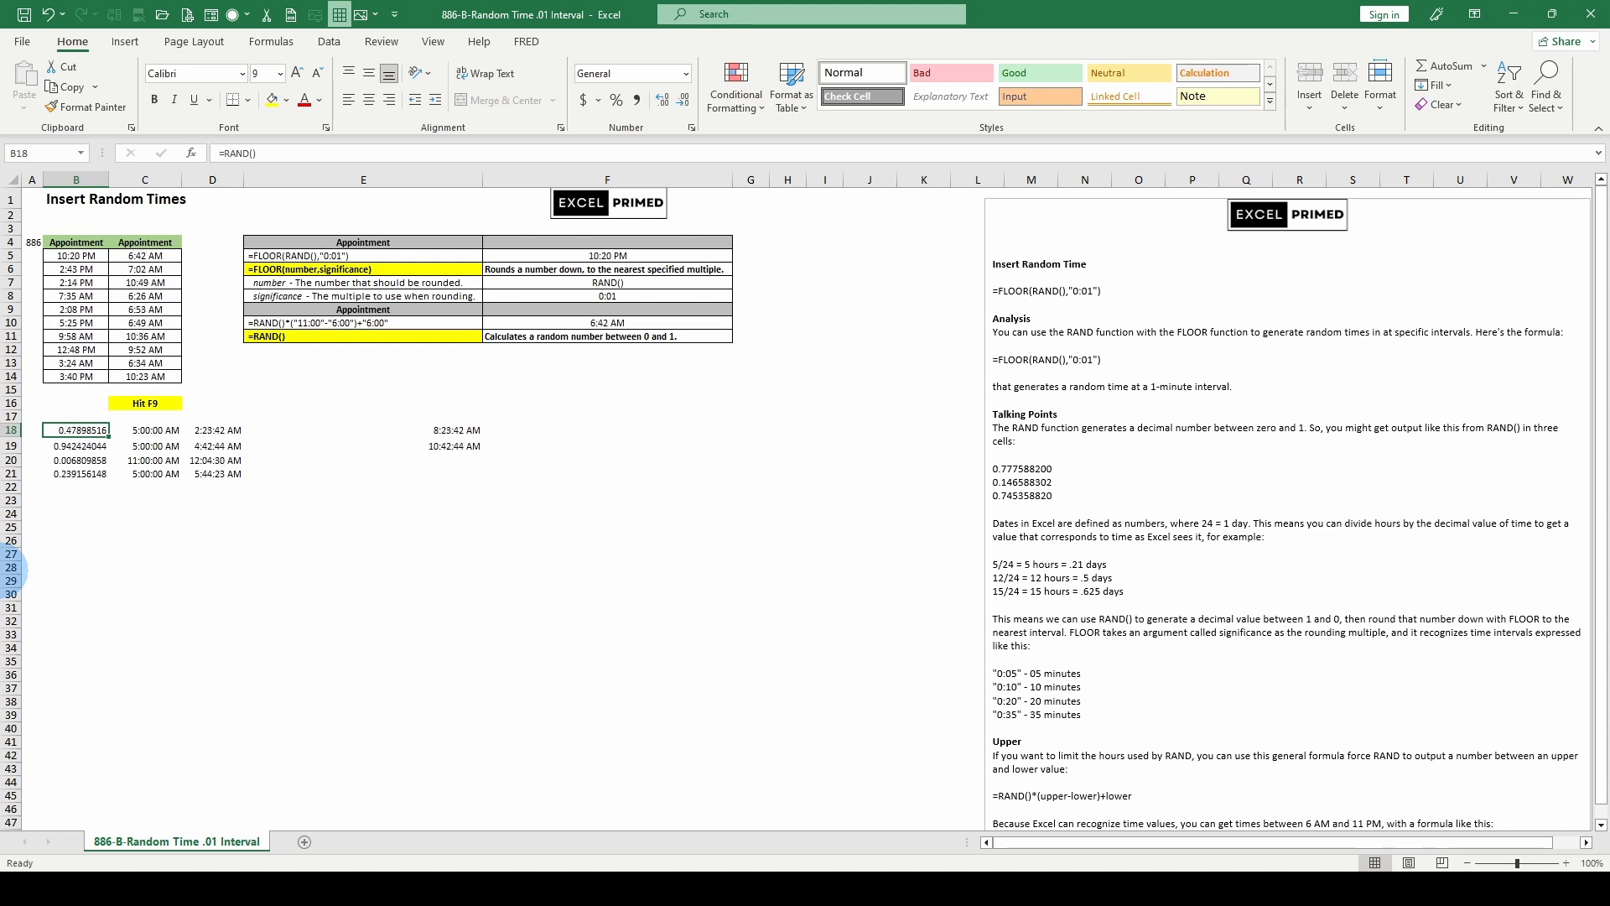
{"action": "key", "text": "F9"}
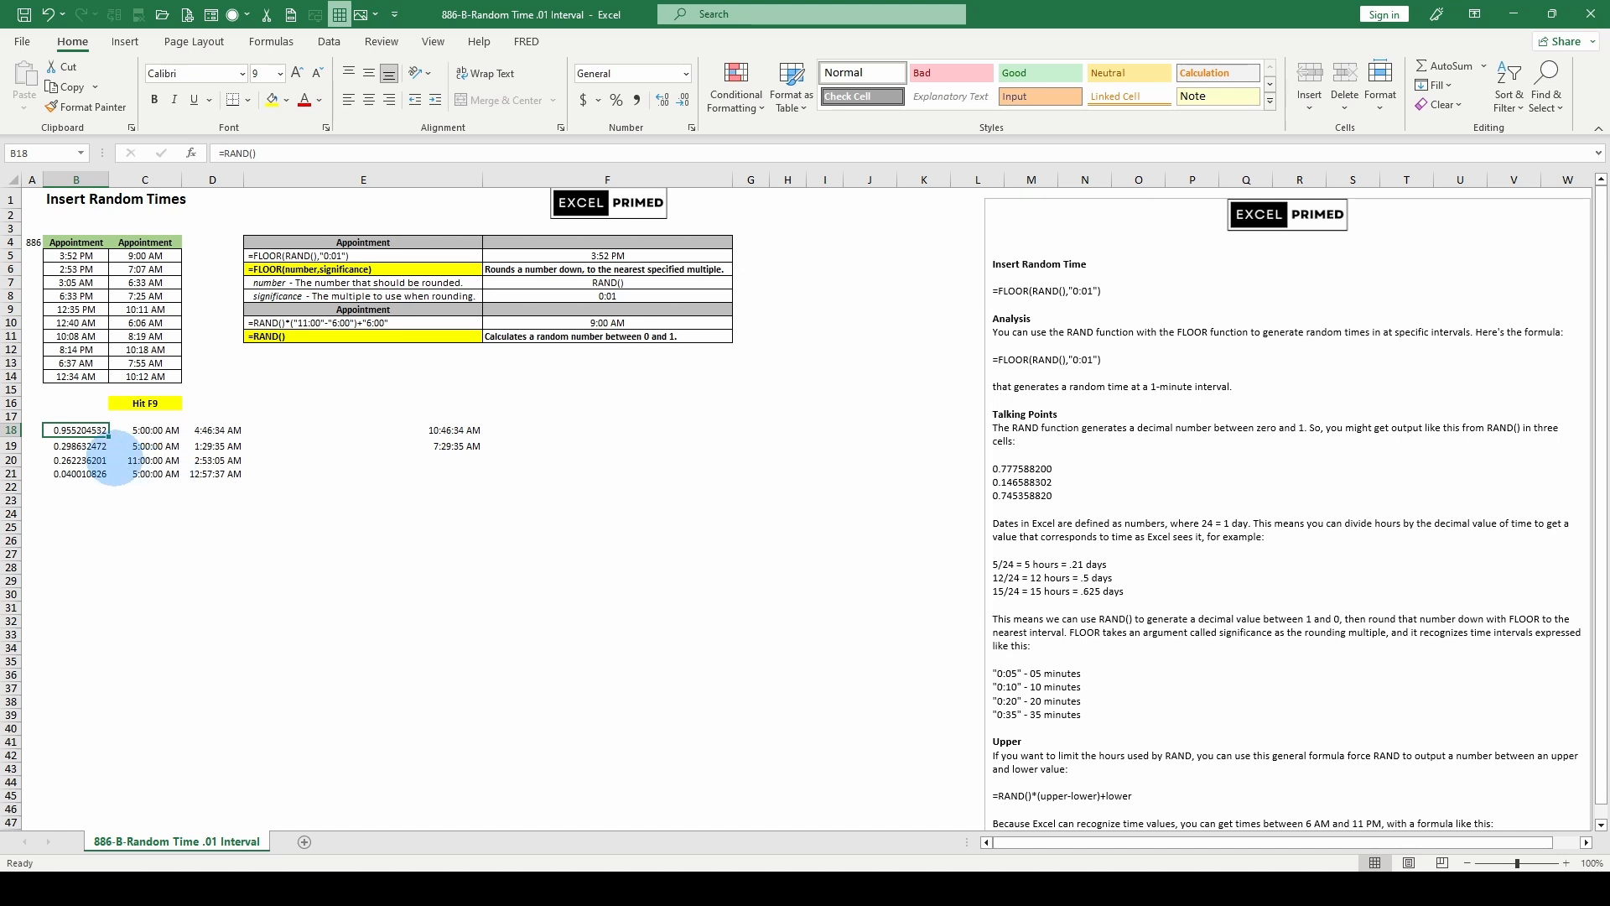
- Clear the extra sample calculations in B19:E21, and recalculate the remaining sample in row 18 several times
{"action": "left_click_drag", "start_coordinate": [74, 445], "coordinate": [182, 460]}
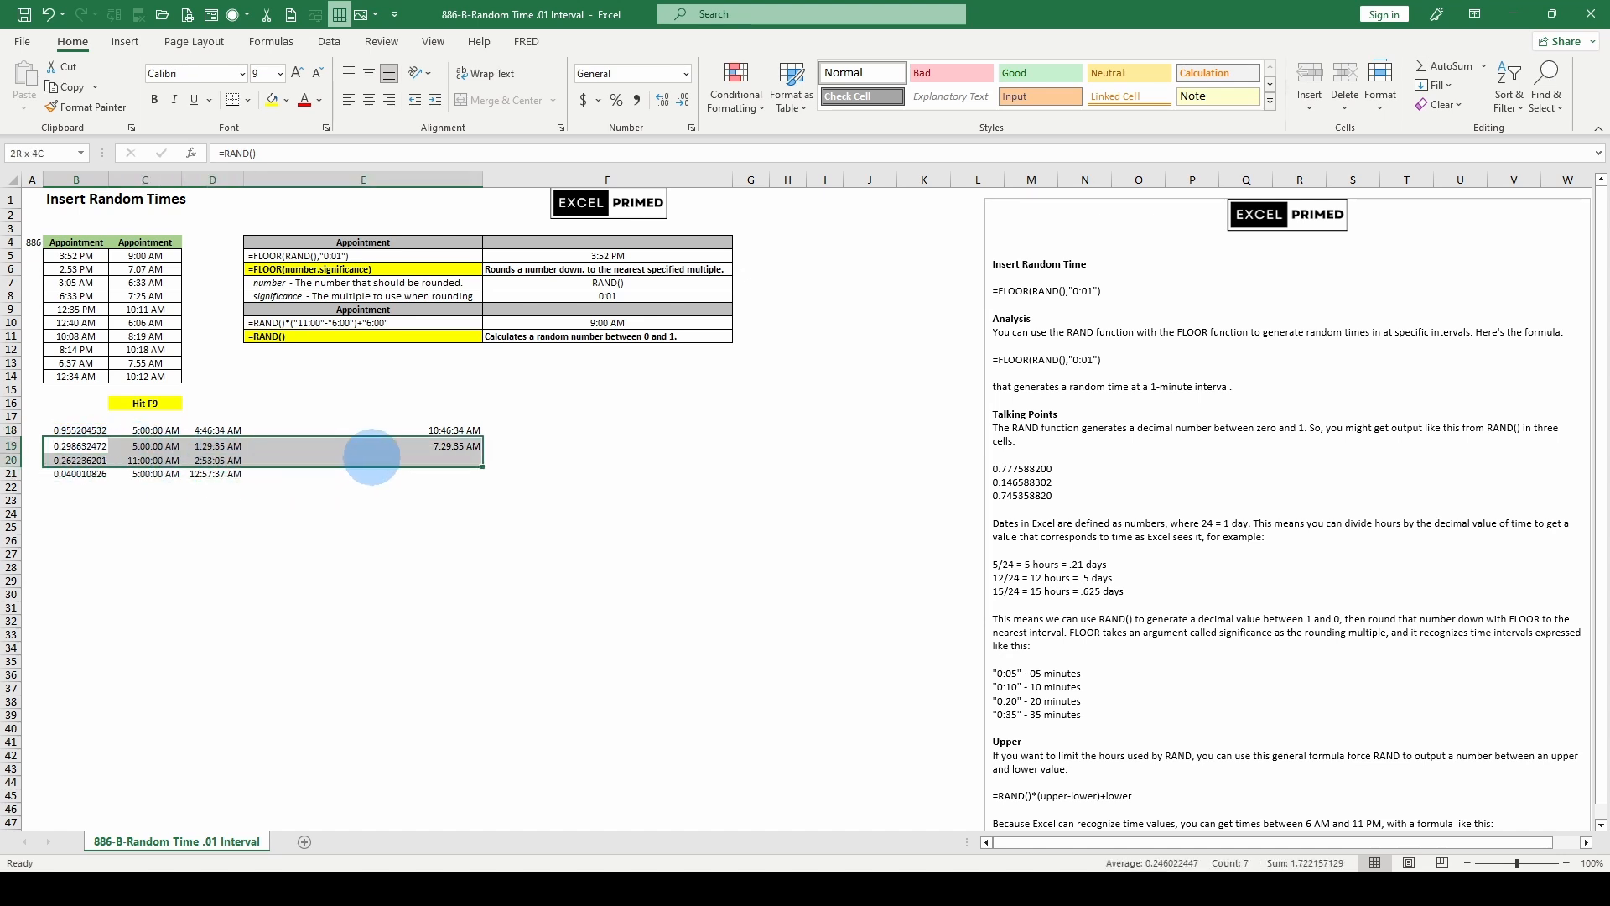
{"action": "key", "text": "ctrl+z"}
{"action": "key", "text": "F9"}
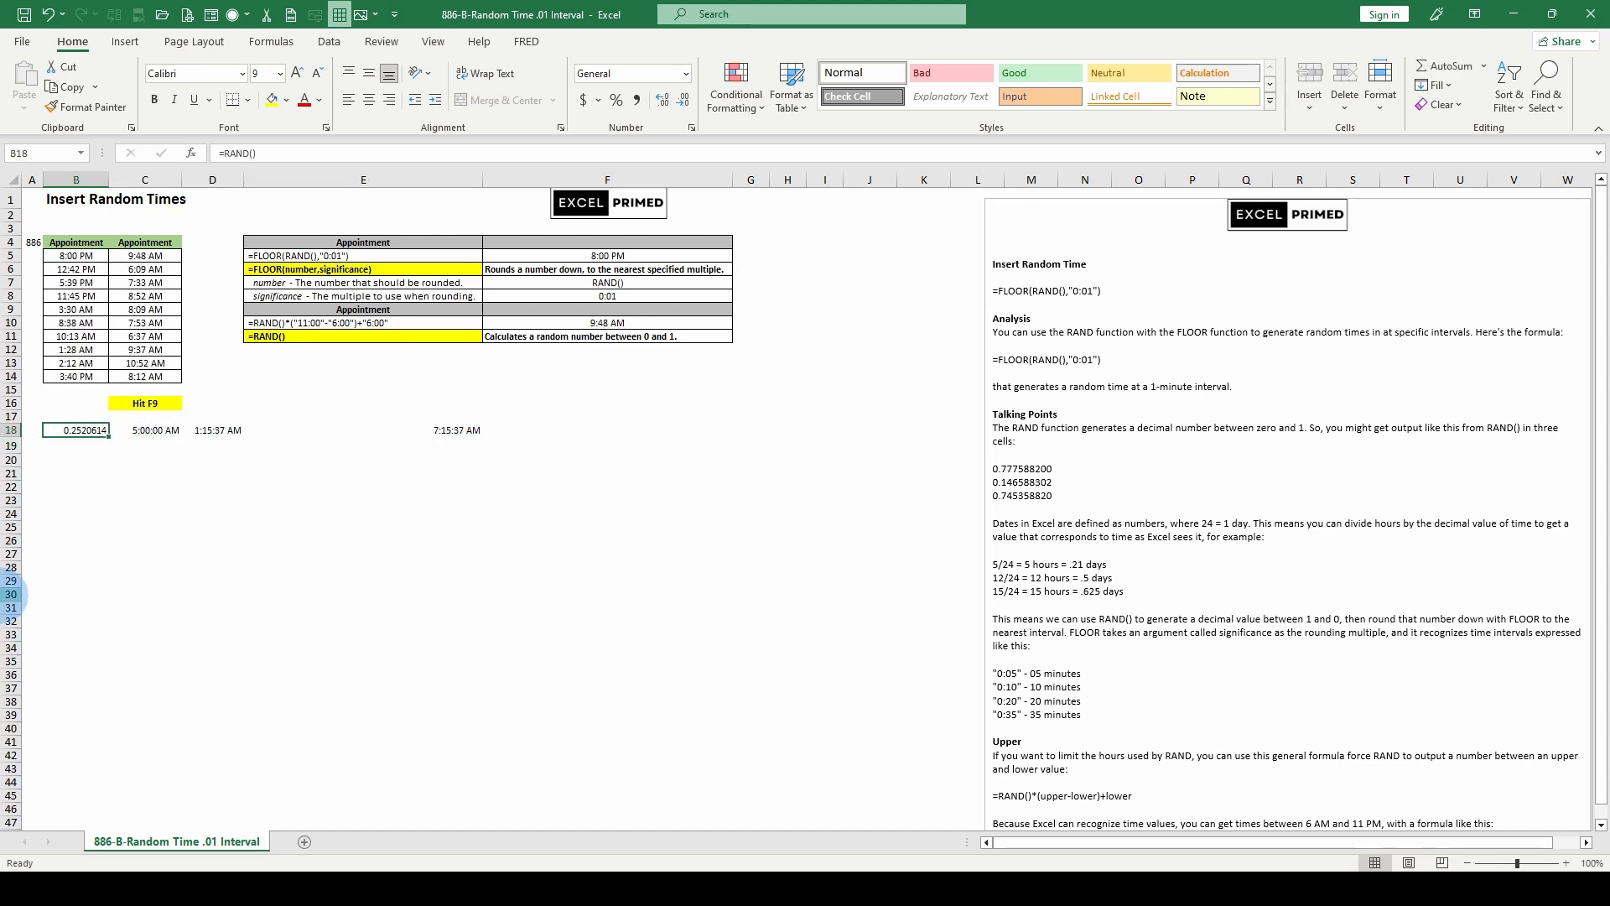
{"action": "key", "text": "F9"}
{"action": "key", "text": "F9"}
{"action": "key", "text": "F9"}
{"action": "key", "text": "F9"}
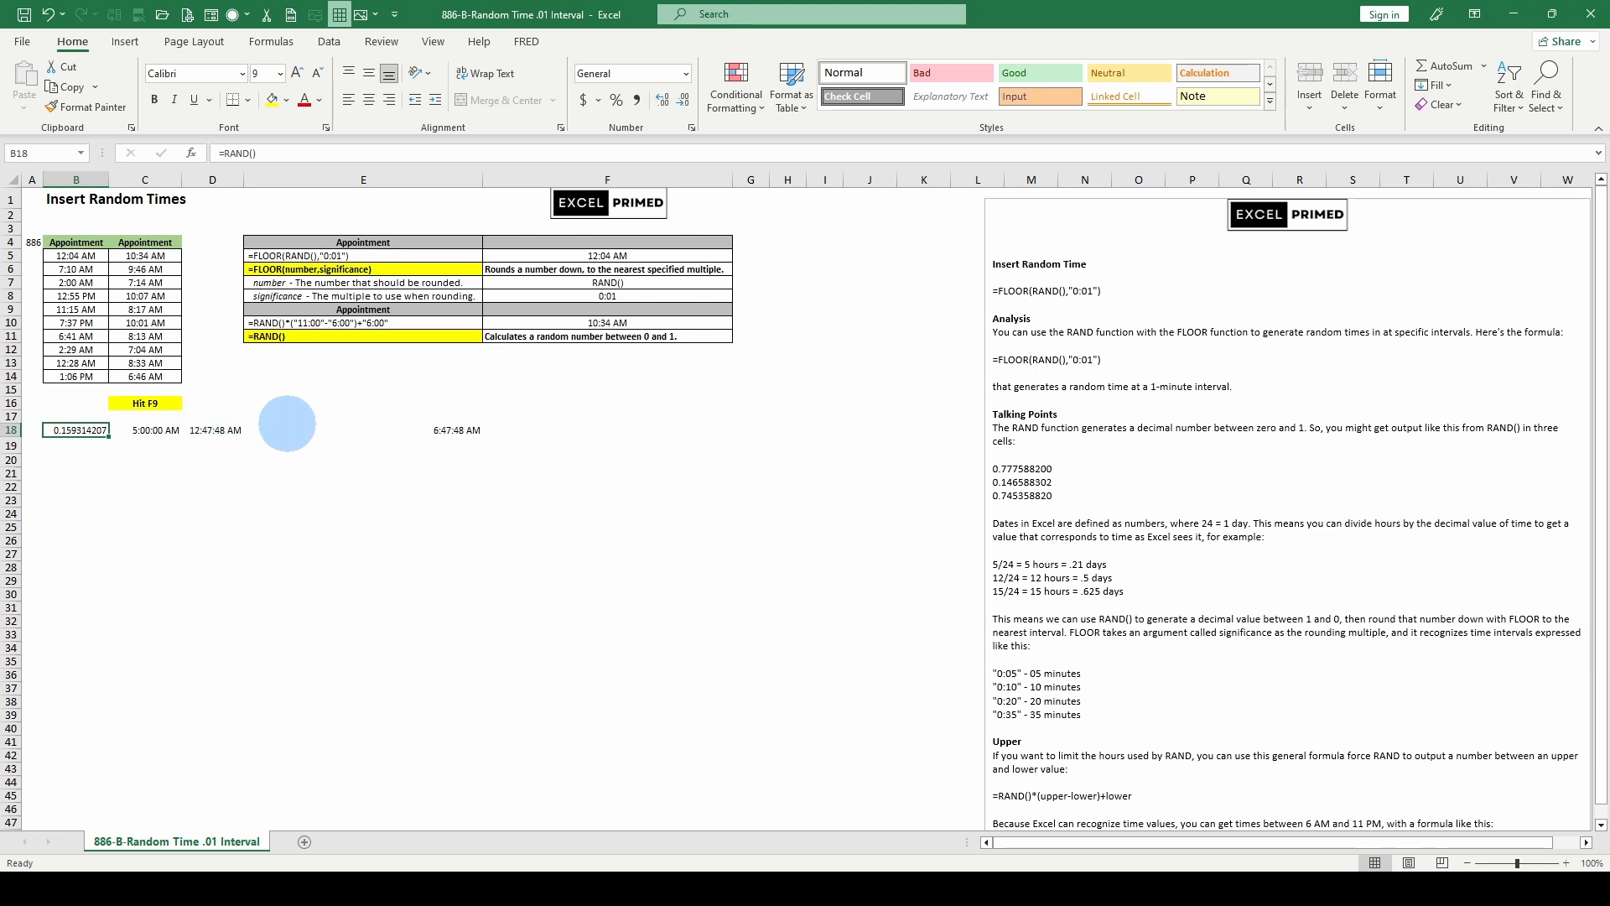
- Inspect the formula in E18 that adds "6:00" and the multiplication in D18 that feeds it
{"action": "left_click", "coordinate": [454, 418]}
{"action": "left_click", "coordinate": [468, 427]}
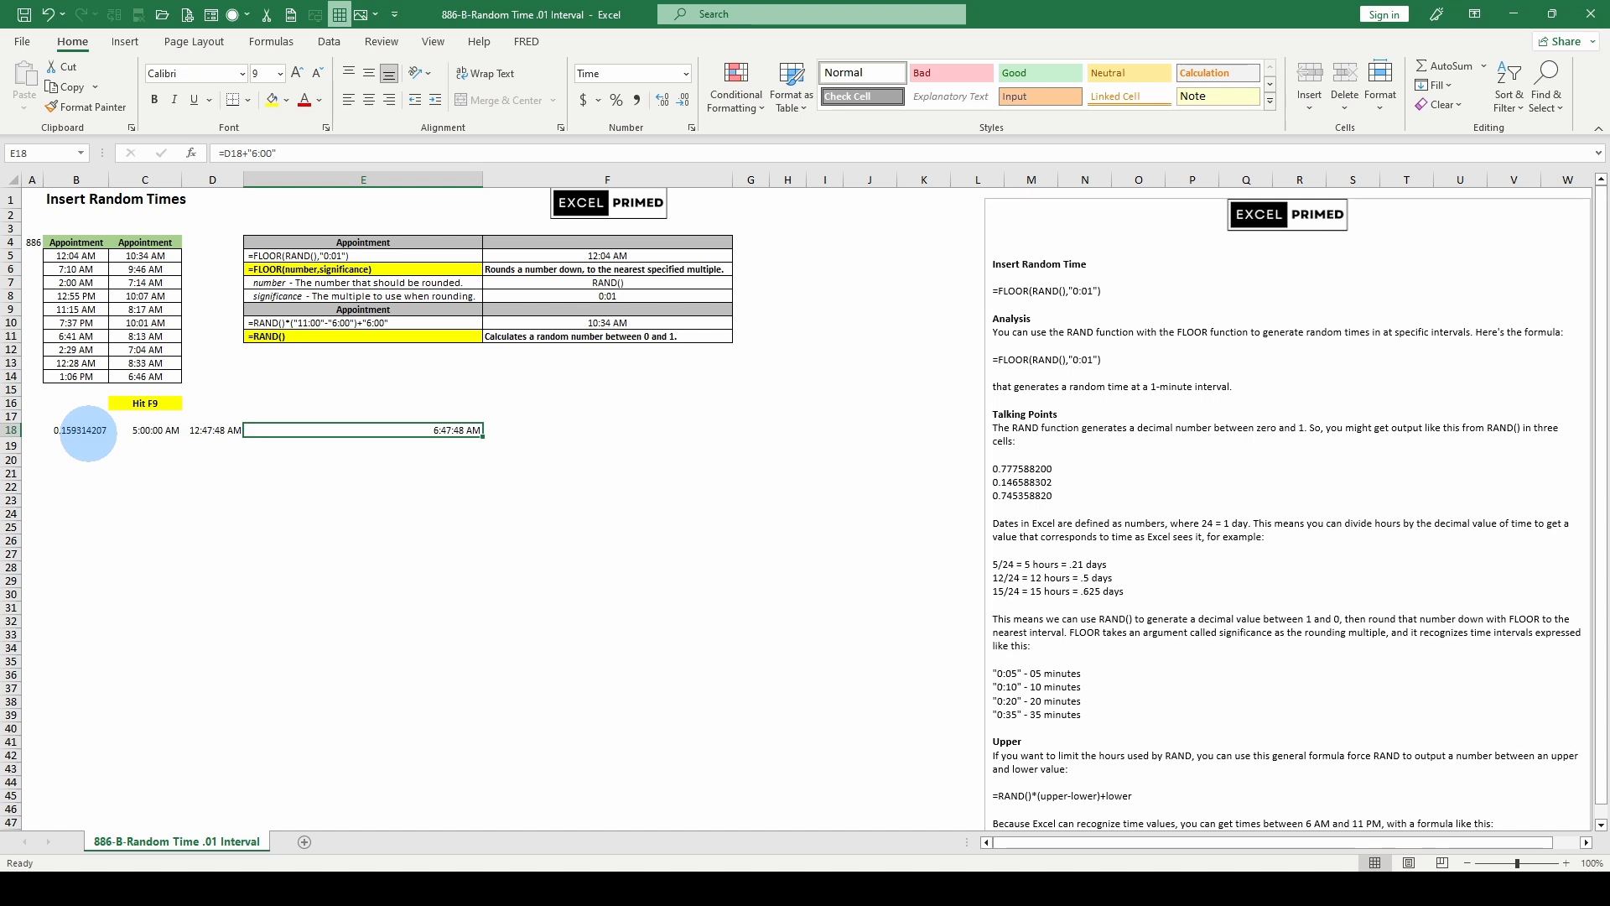
{"action": "left_click", "coordinate": [220, 431]}
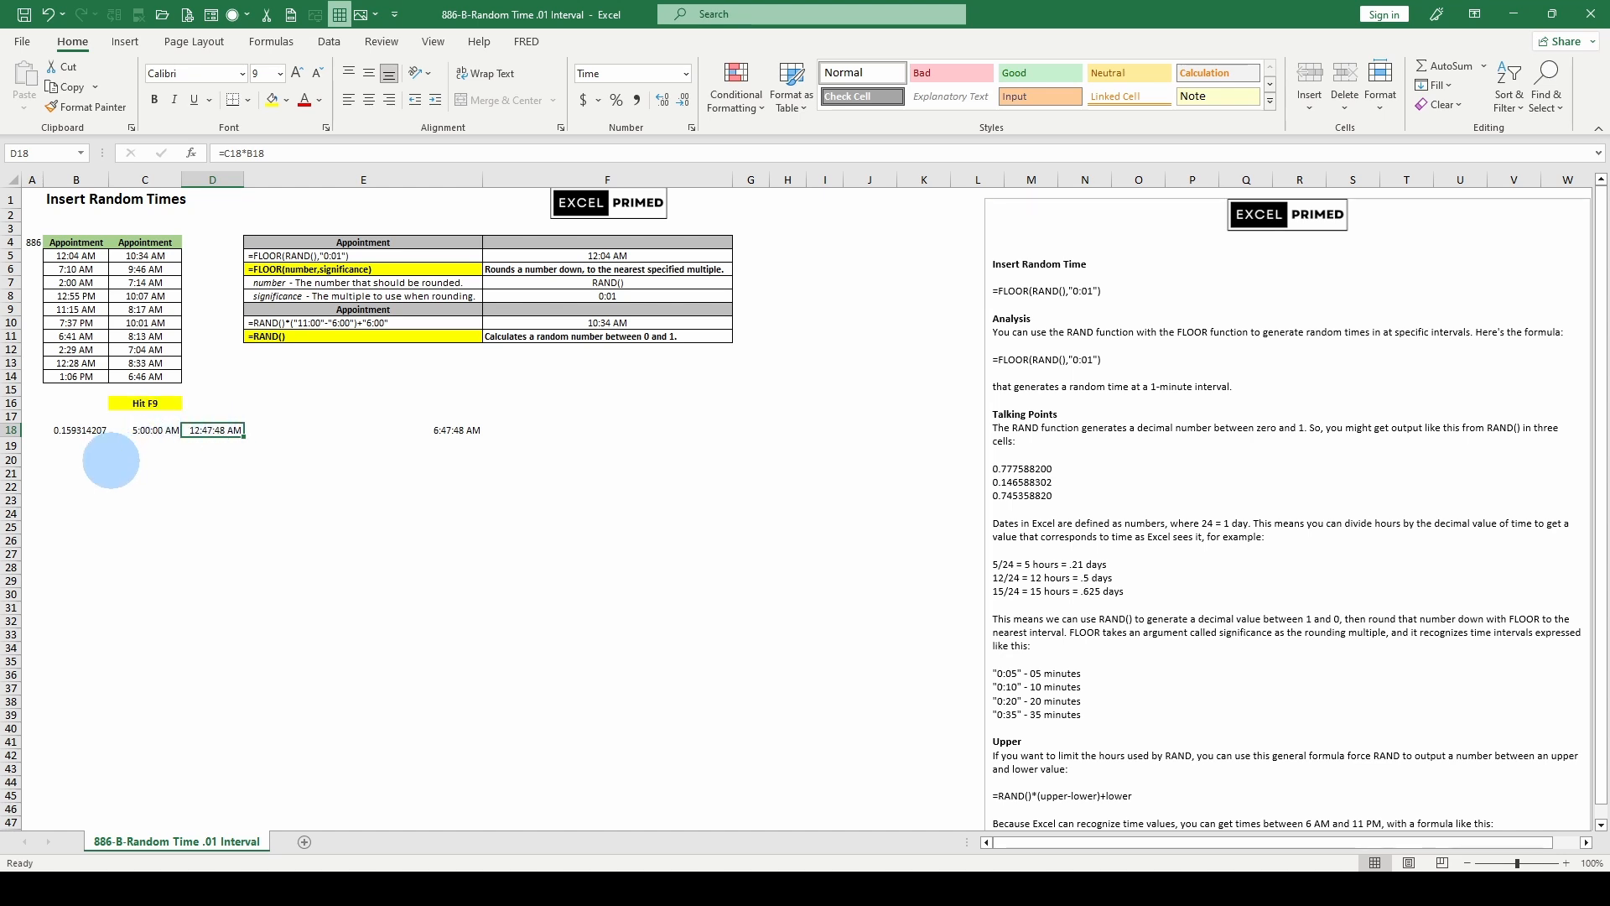
- Recalculate the sheet repeatedly to watch how the product in D18 and the final time in E18 vary
{"action": "key", "text": "F9"}
{"action": "key", "text": "F9"}
{"action": "key", "text": "F9"}
{"action": "key", "text": "F9"}
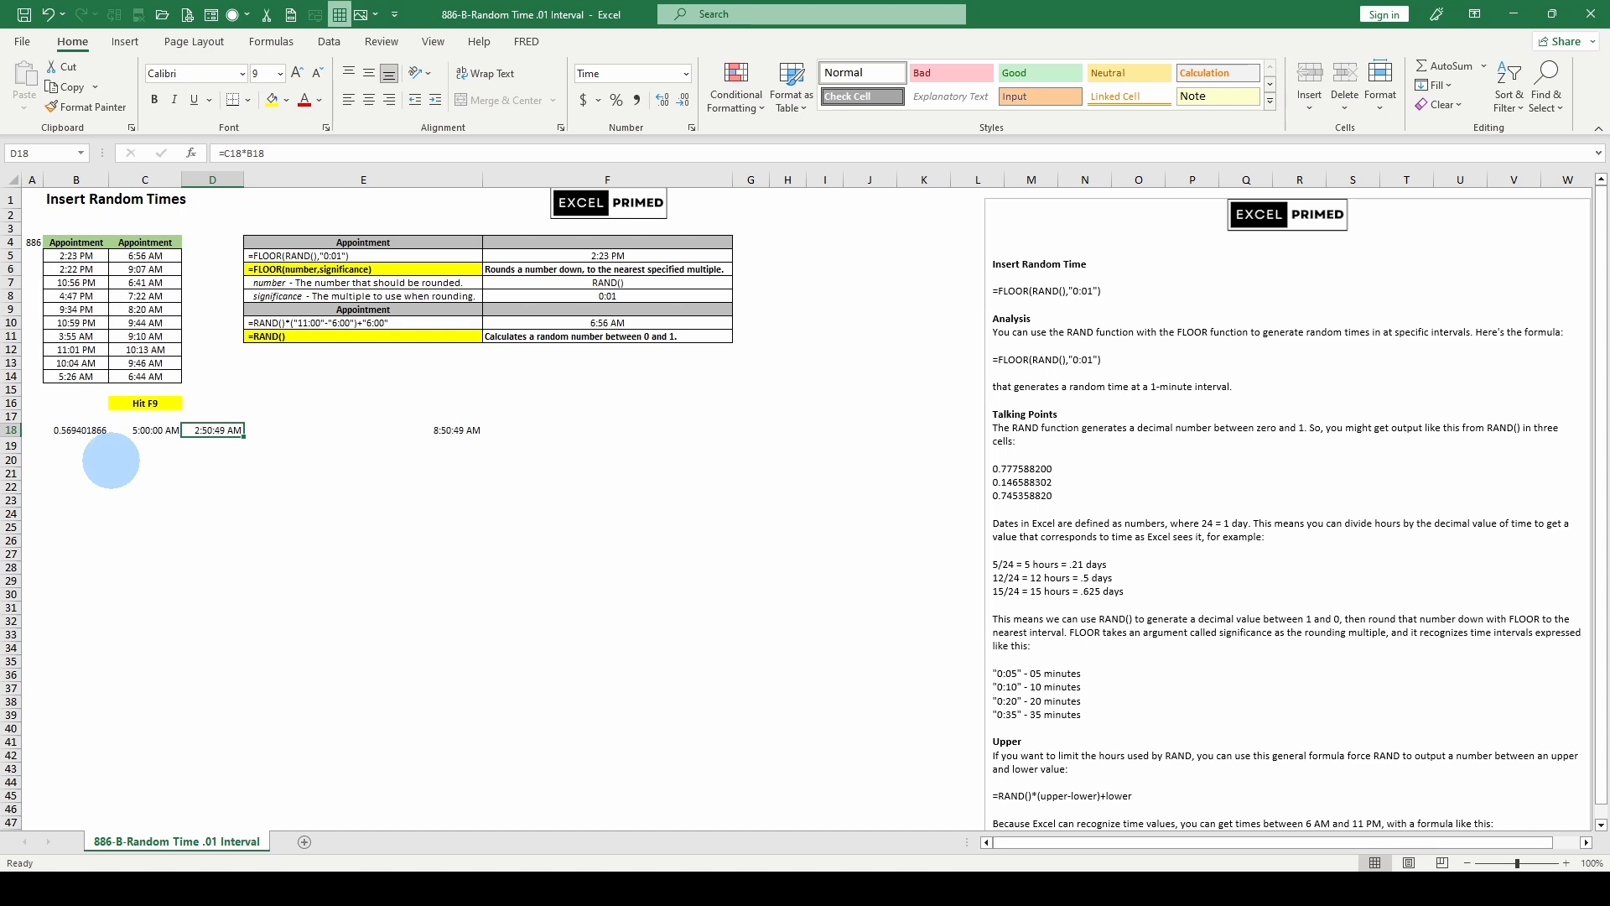
{"action": "key", "text": "F9"}
{"action": "key", "text": "F9"}
{"action": "key", "text": "F9"}
{"action": "key", "text": "F9"}
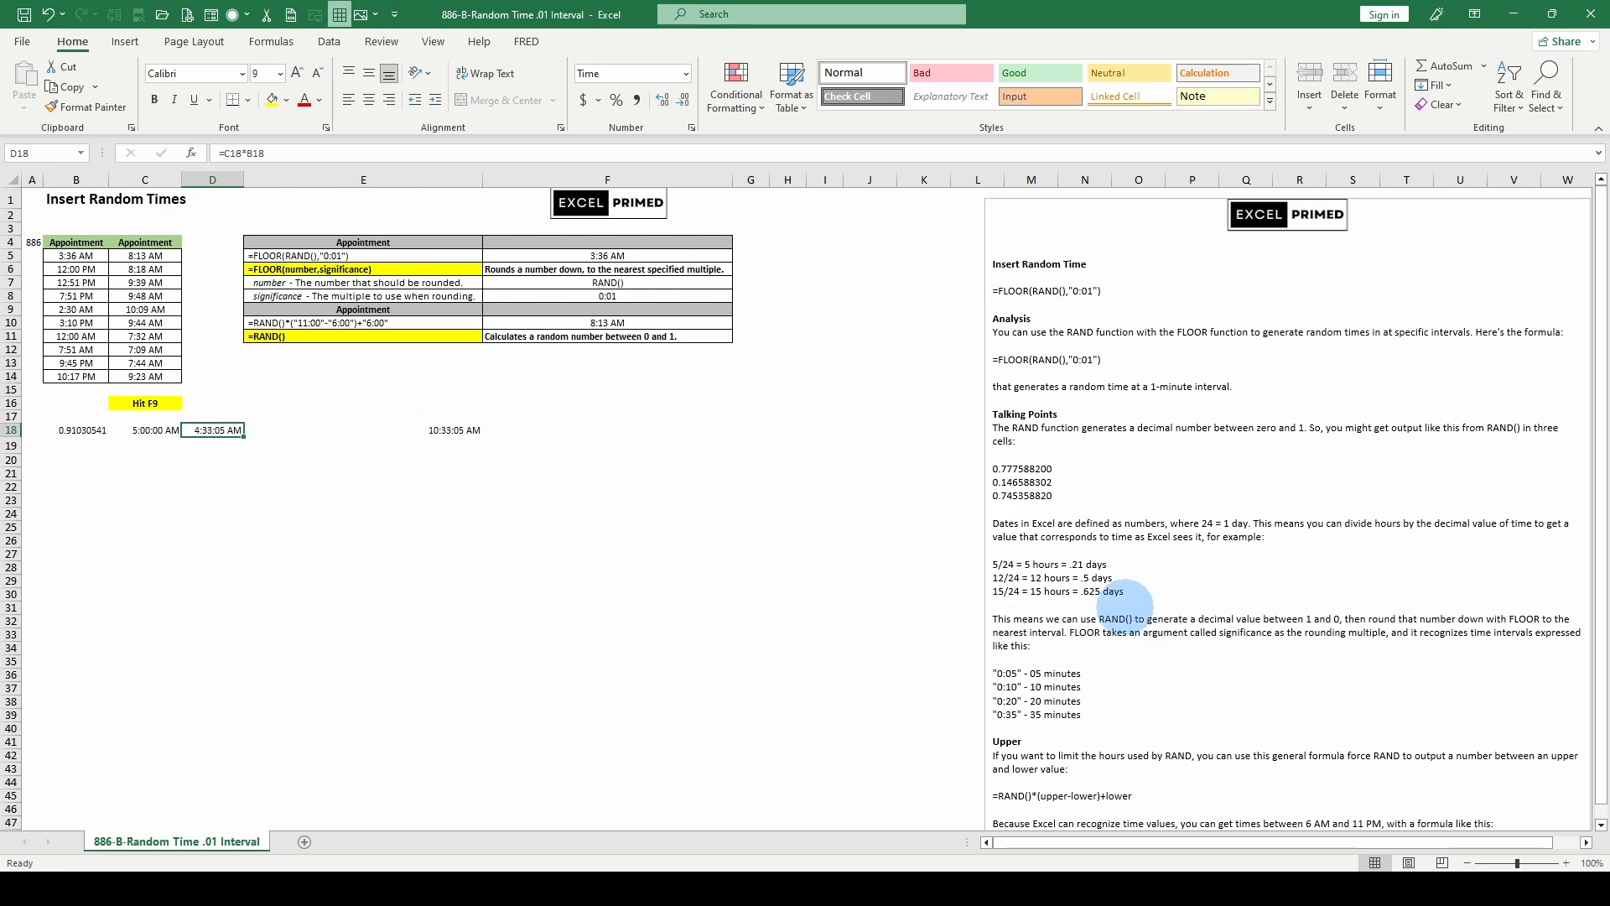
- Read the notes on time intervals and on upper and lower limits, and compare them with the formulas in C5 and D18
{"action": "scroll", "coordinate": [1117, 587], "scroll_direction": "down", "scroll_amount": 1}
{"action": "scroll", "coordinate": [1113, 575], "scroll_direction": "down", "scroll_amount": 3}
{"action": "scroll", "coordinate": [1090, 553], "scroll_direction": "up", "scroll_amount": 3}
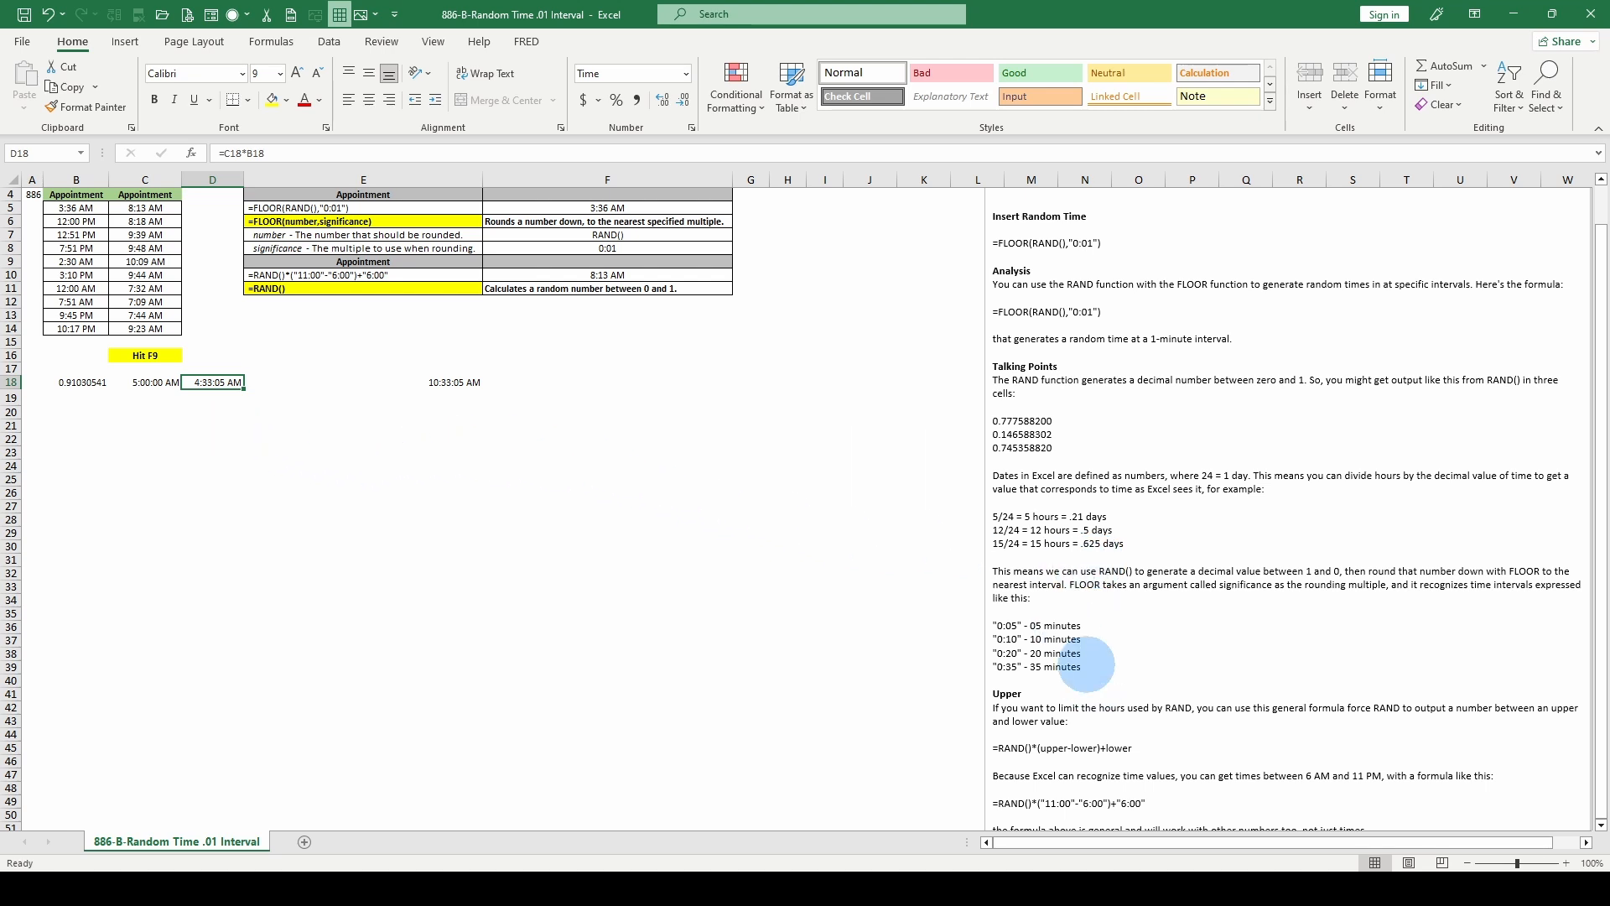
{"action": "scroll", "coordinate": [184, 249], "scroll_direction": "up", "scroll_amount": 1}
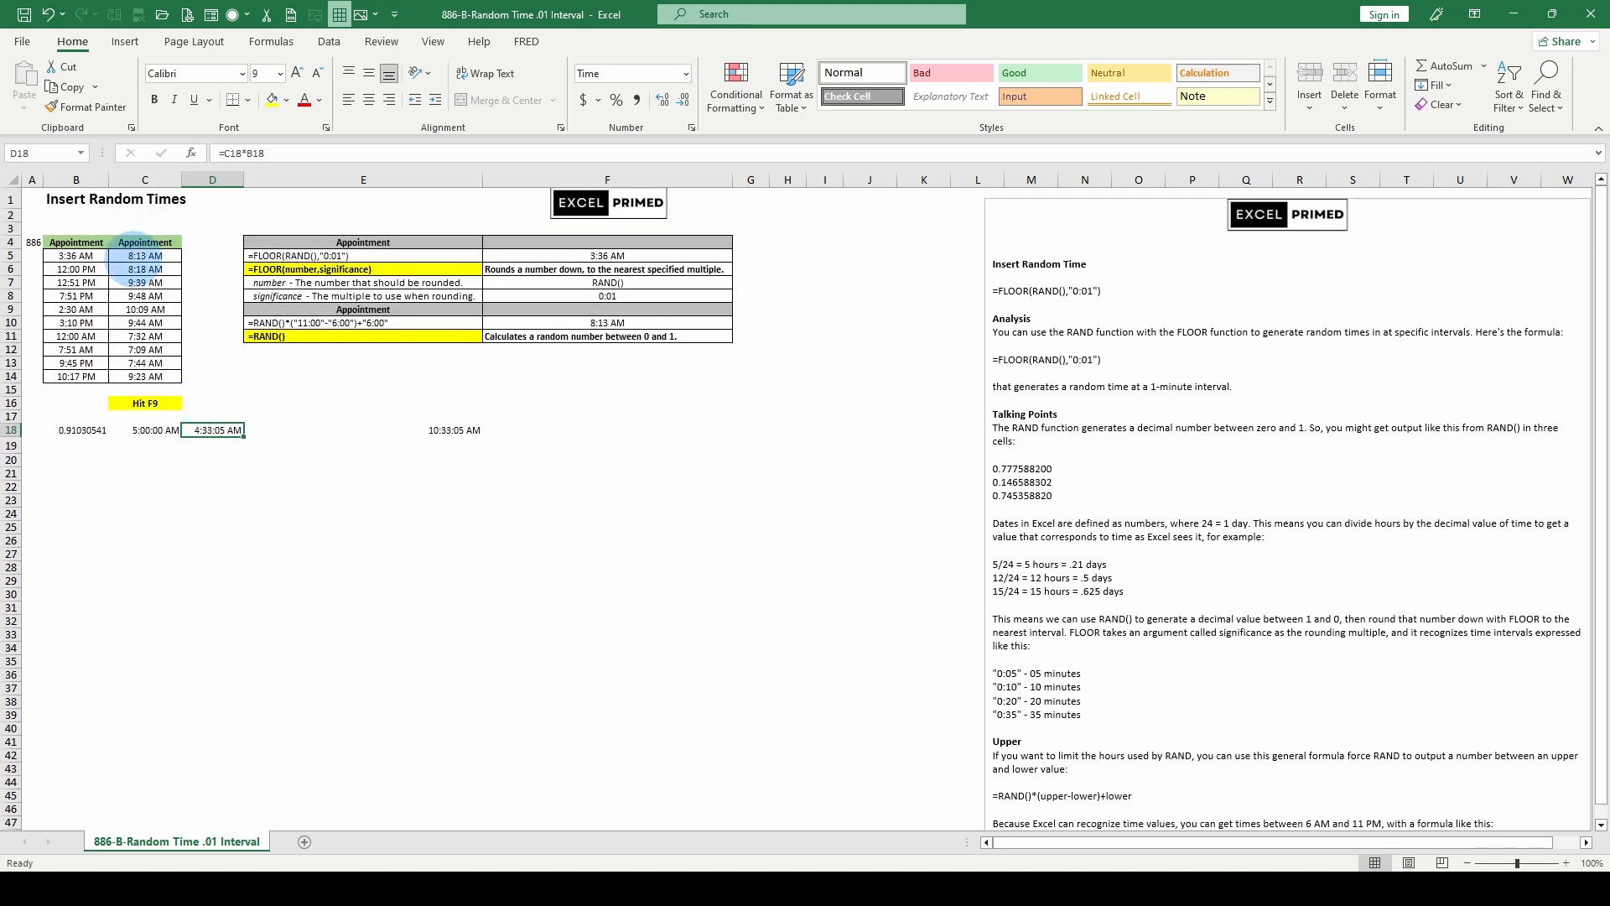
{"action": "left_click_drag", "start_coordinate": [141, 255], "coordinate": [138, 268]}
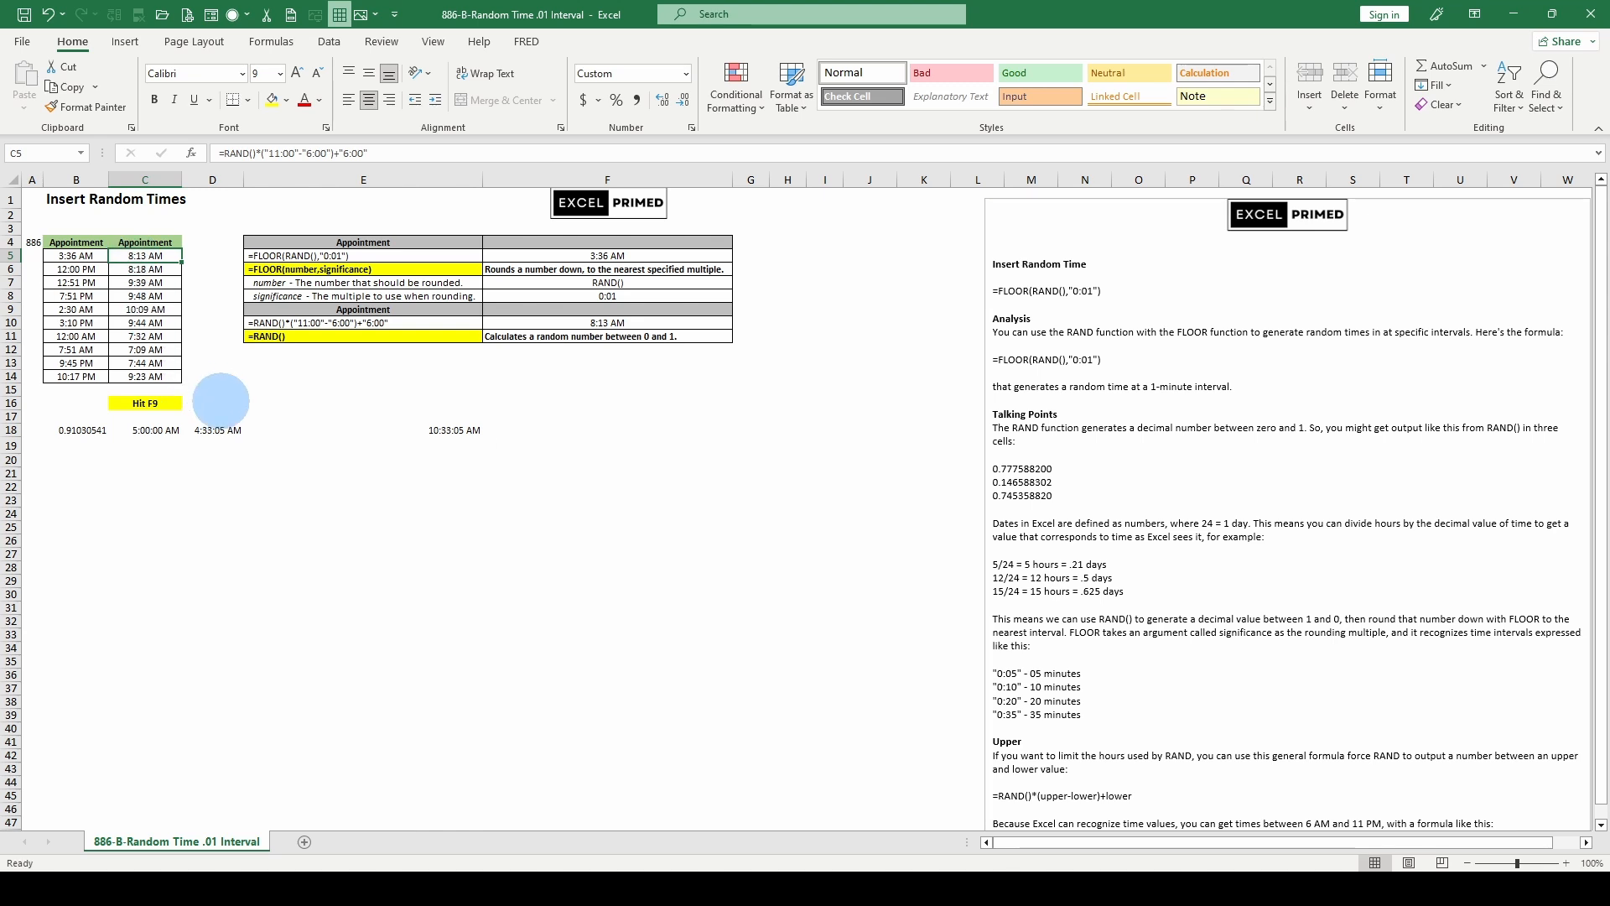
{"action": "left_click", "coordinate": [215, 431]}
{"action": "scroll", "coordinate": [1165, 605], "scroll_direction": "down", "scroll_amount": 1}
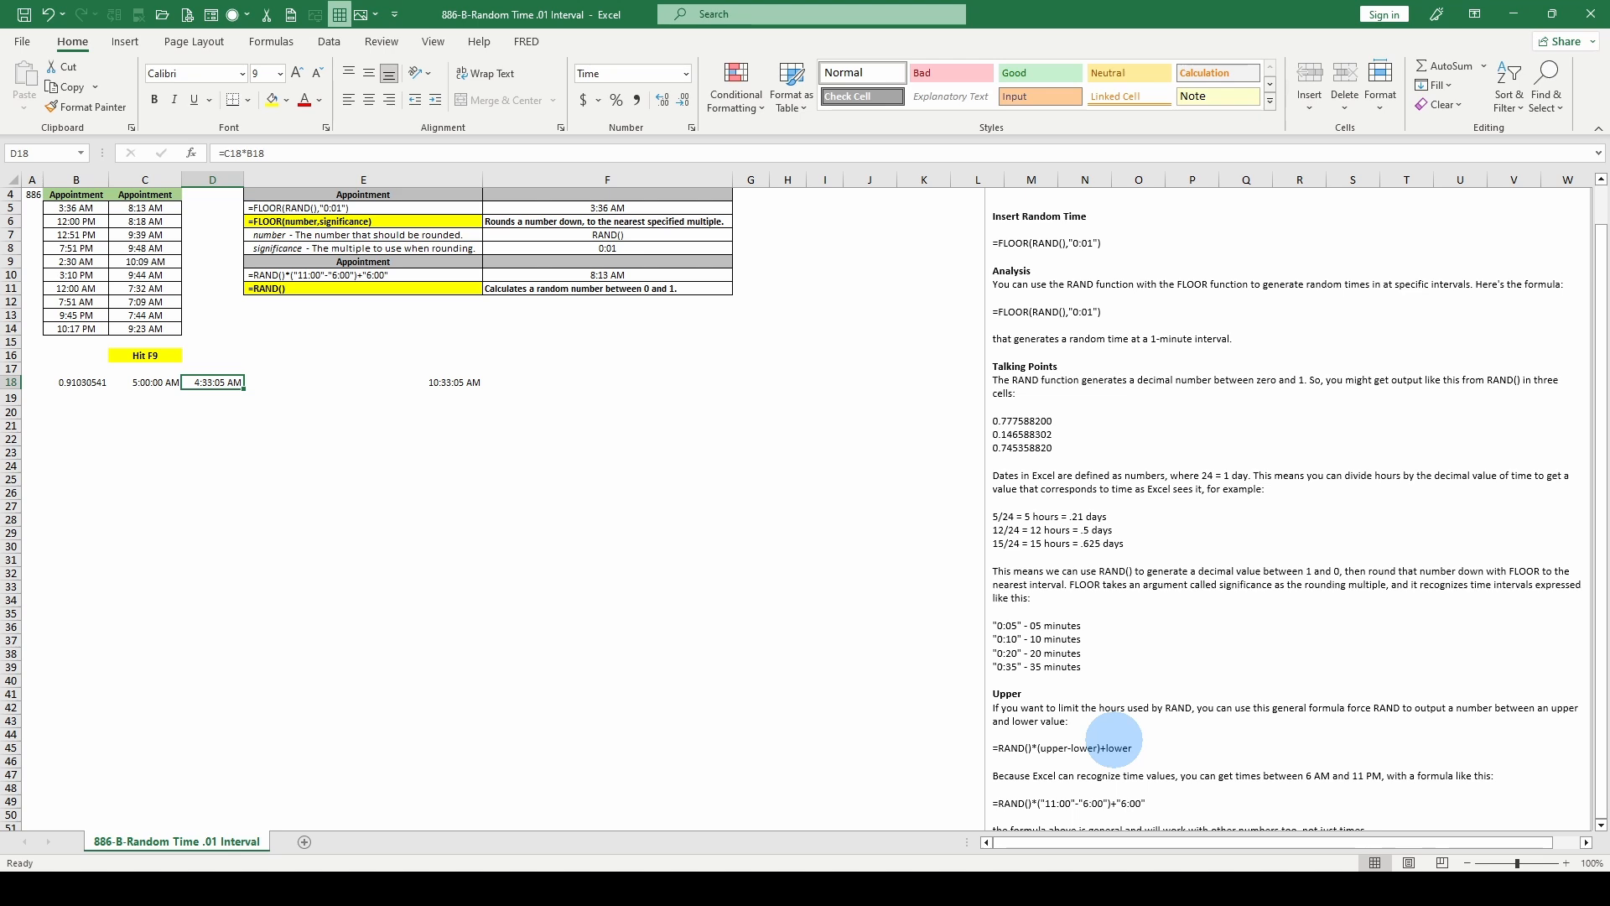
{"action": "scroll", "coordinate": [1114, 741], "scroll_direction": "down", "scroll_amount": 1}
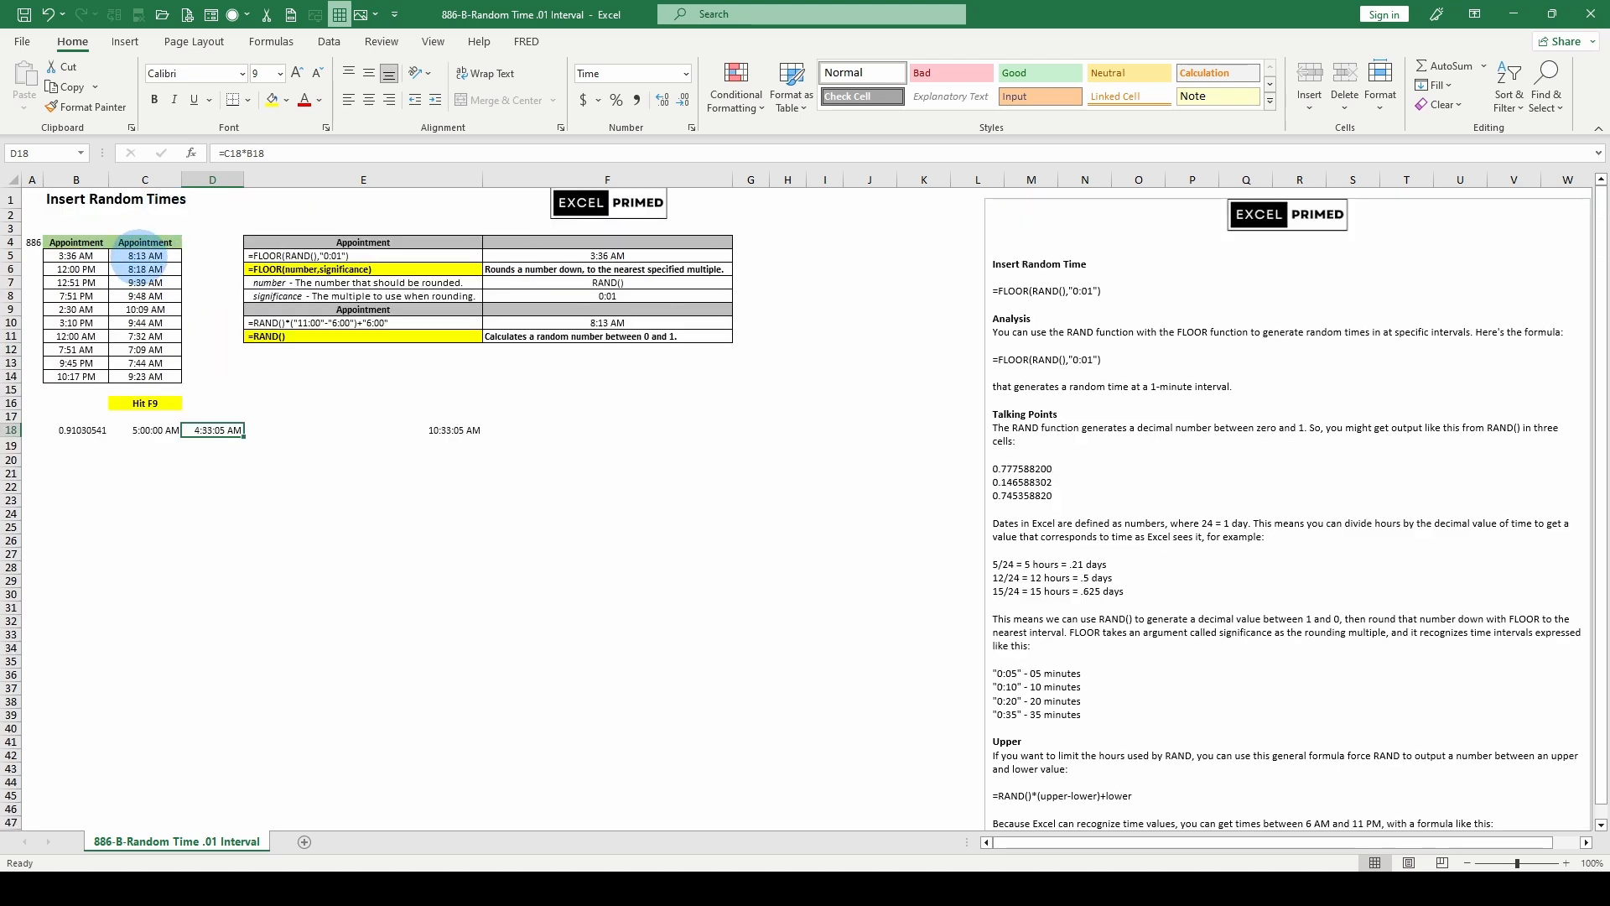
- Examine the C5 formula against the notes' 6 AM to 11 PM example and the final time formula in E18
{"action": "left_click", "coordinate": [144, 256]}
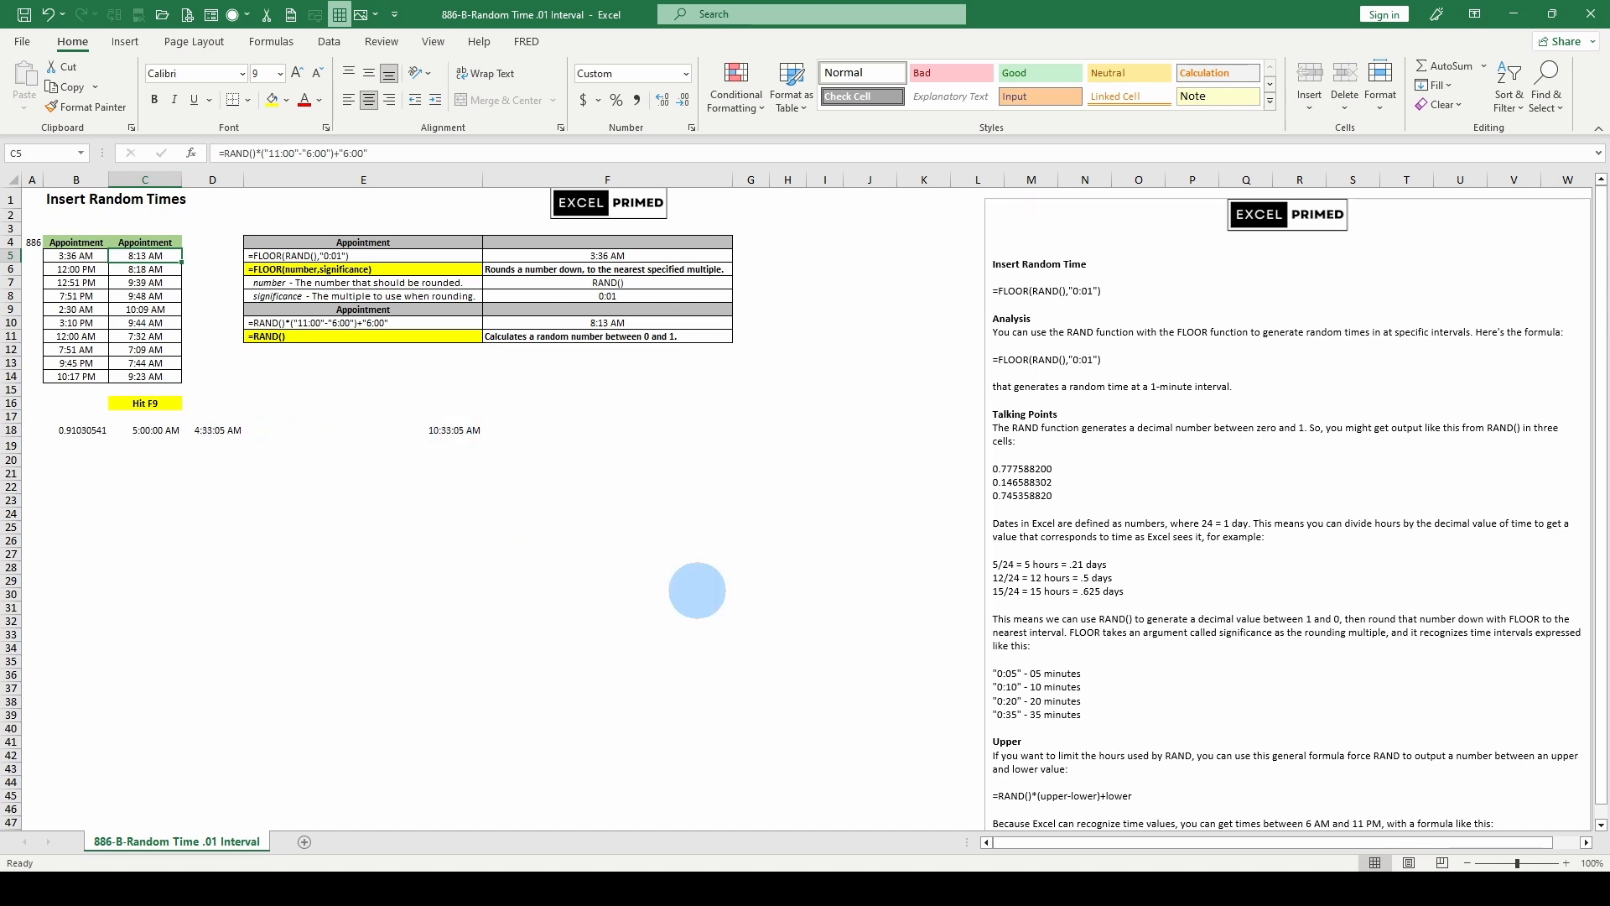
{"action": "scroll", "coordinate": [1179, 656], "scroll_direction": "down", "scroll_amount": 3}
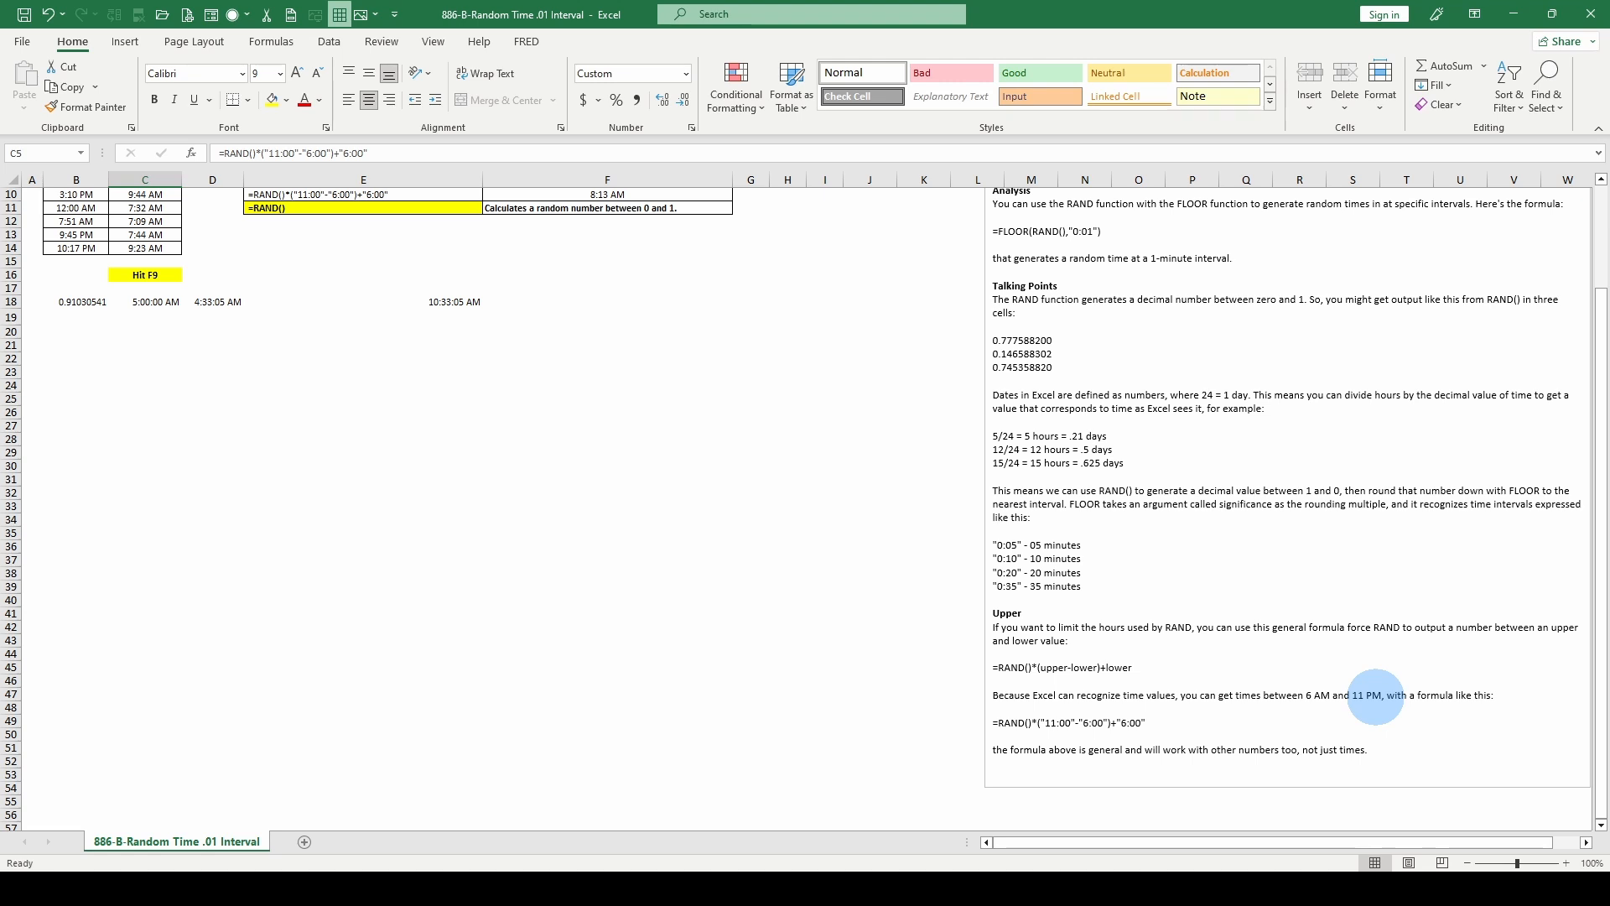
{"action": "scroll", "coordinate": [277, 579], "scroll_direction": "up", "scroll_amount": 3}
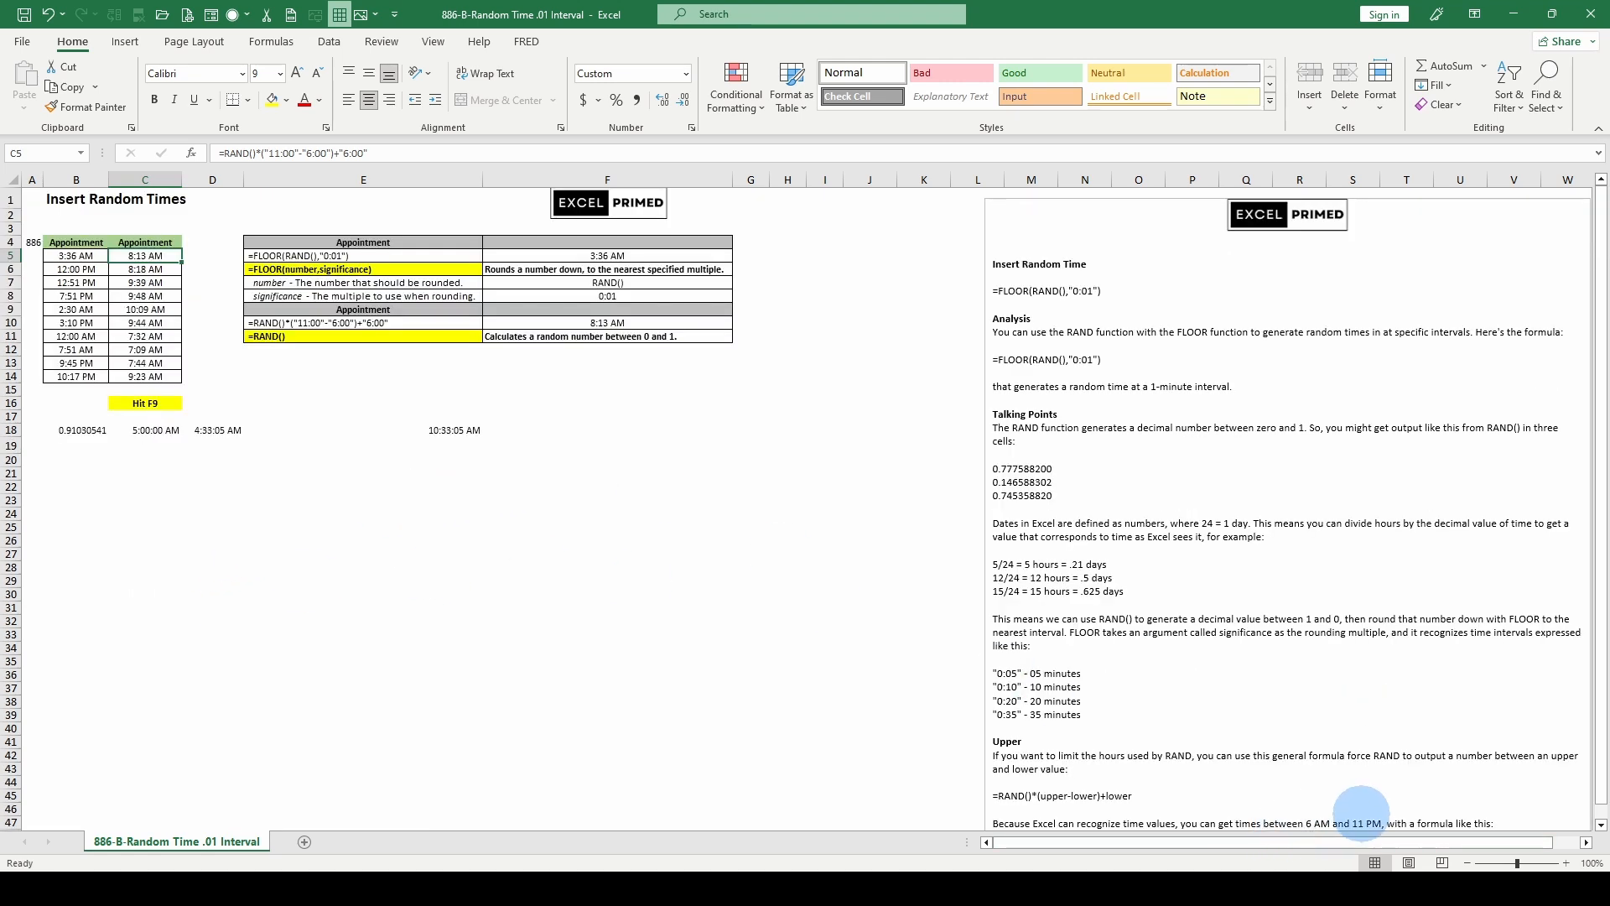
{"action": "left_click", "coordinate": [435, 426]}
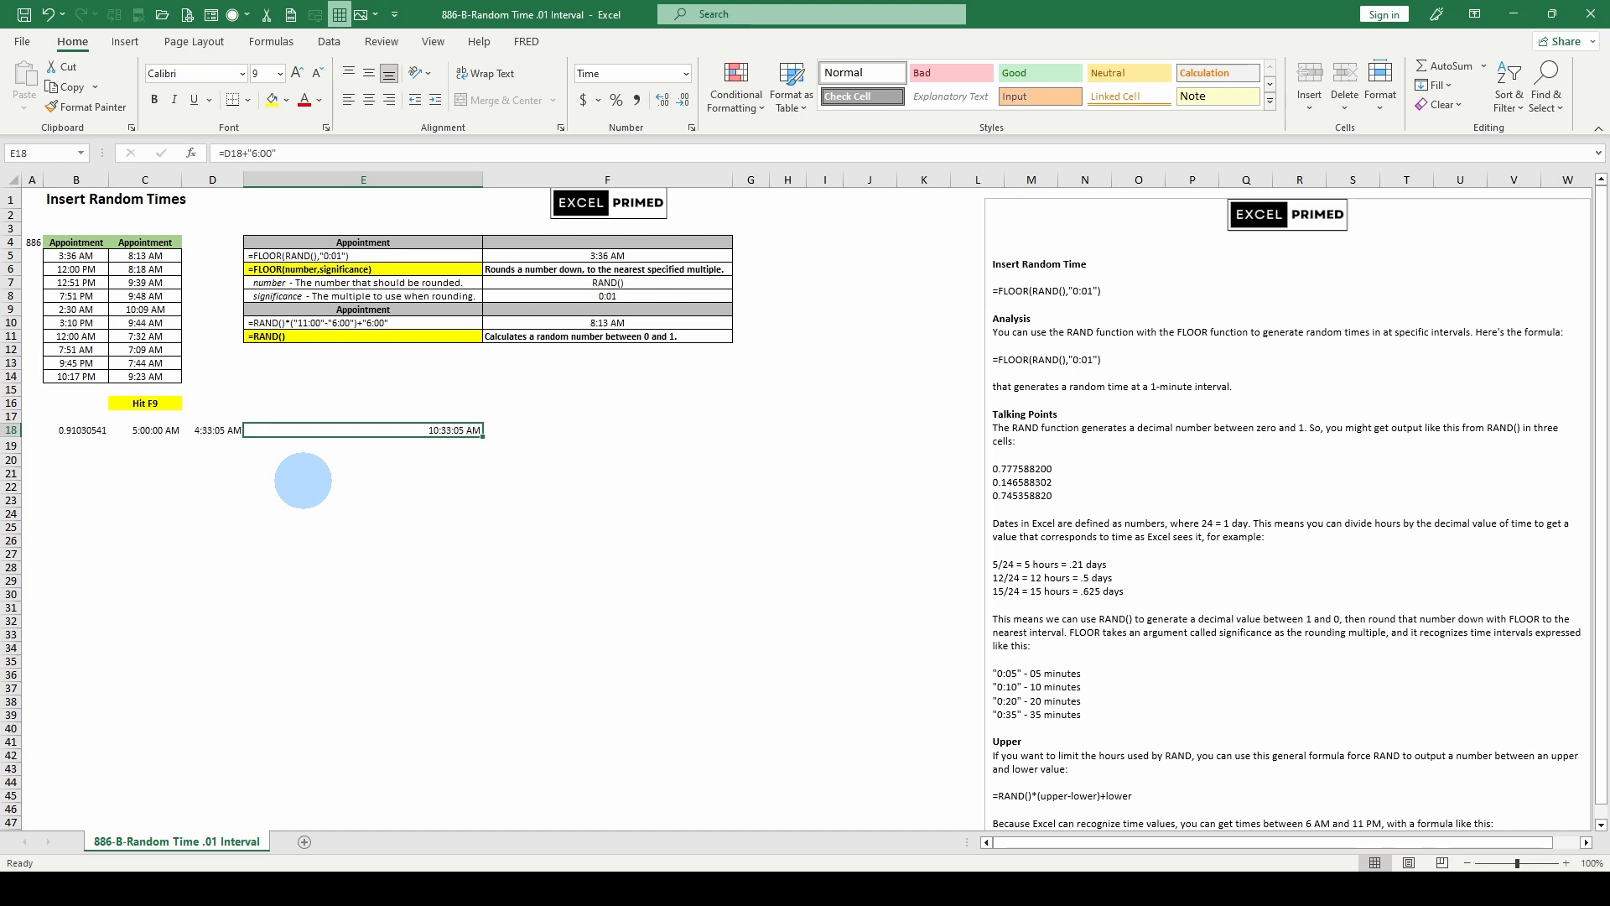
- Regenerate the random number in B18 several times to check the range of times it produces in E18
{"action": "left_click", "coordinate": [76, 431]}
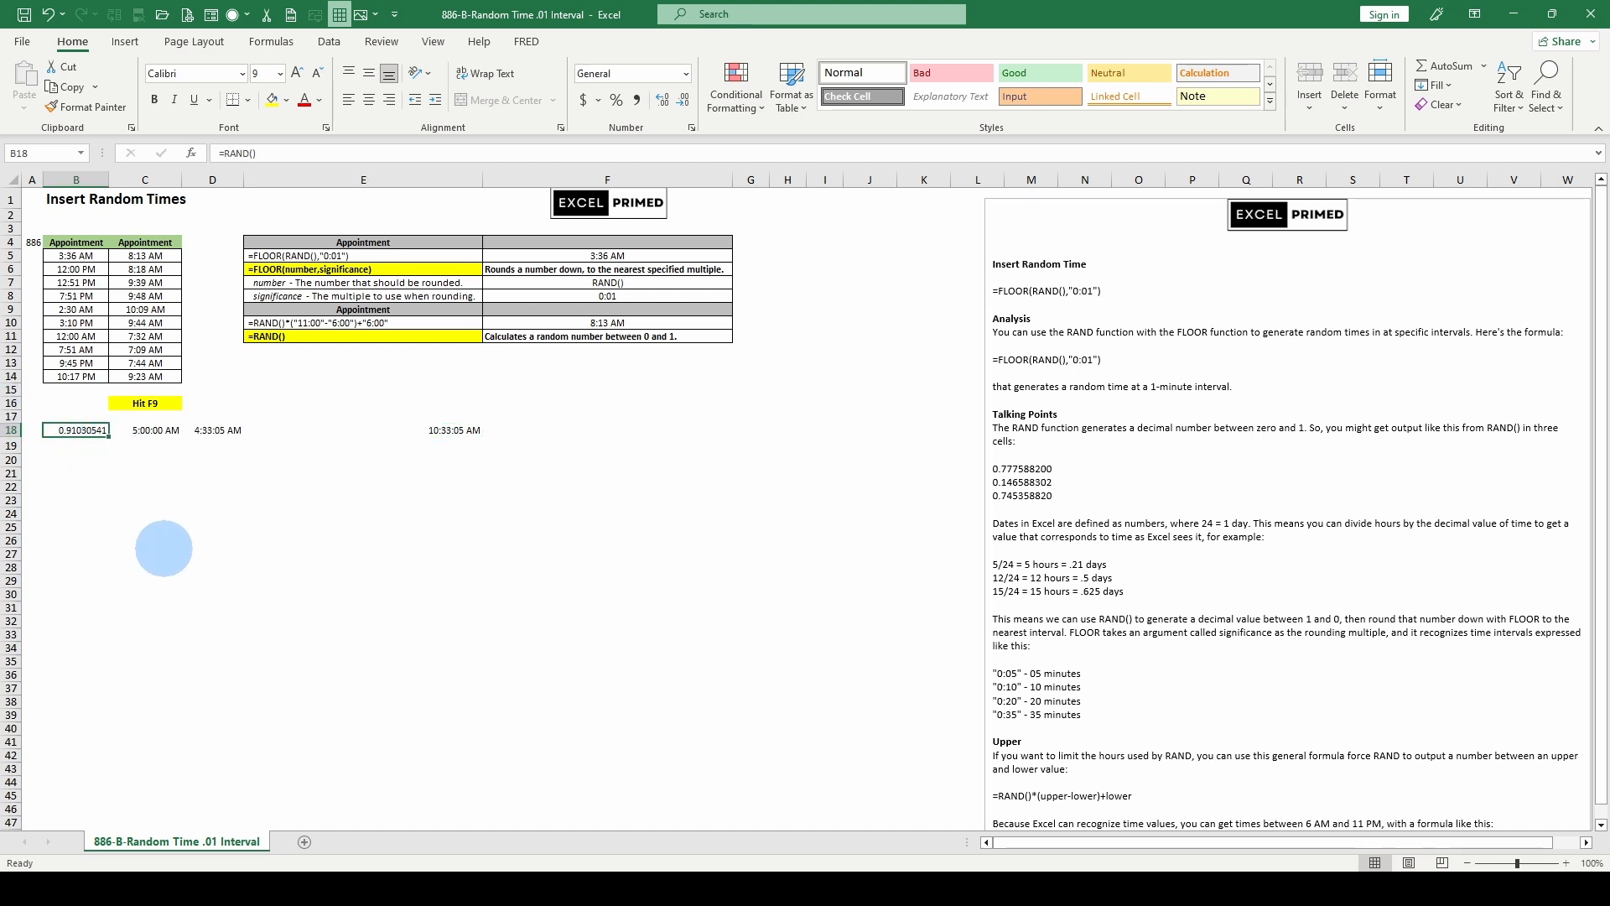
{"action": "key", "text": "F9"}
{"action": "key", "text": "F9"}
{"action": "key", "text": "F9"}
{"action": "key", "text": "F9"}
{"action": "key", "text": "F9"}
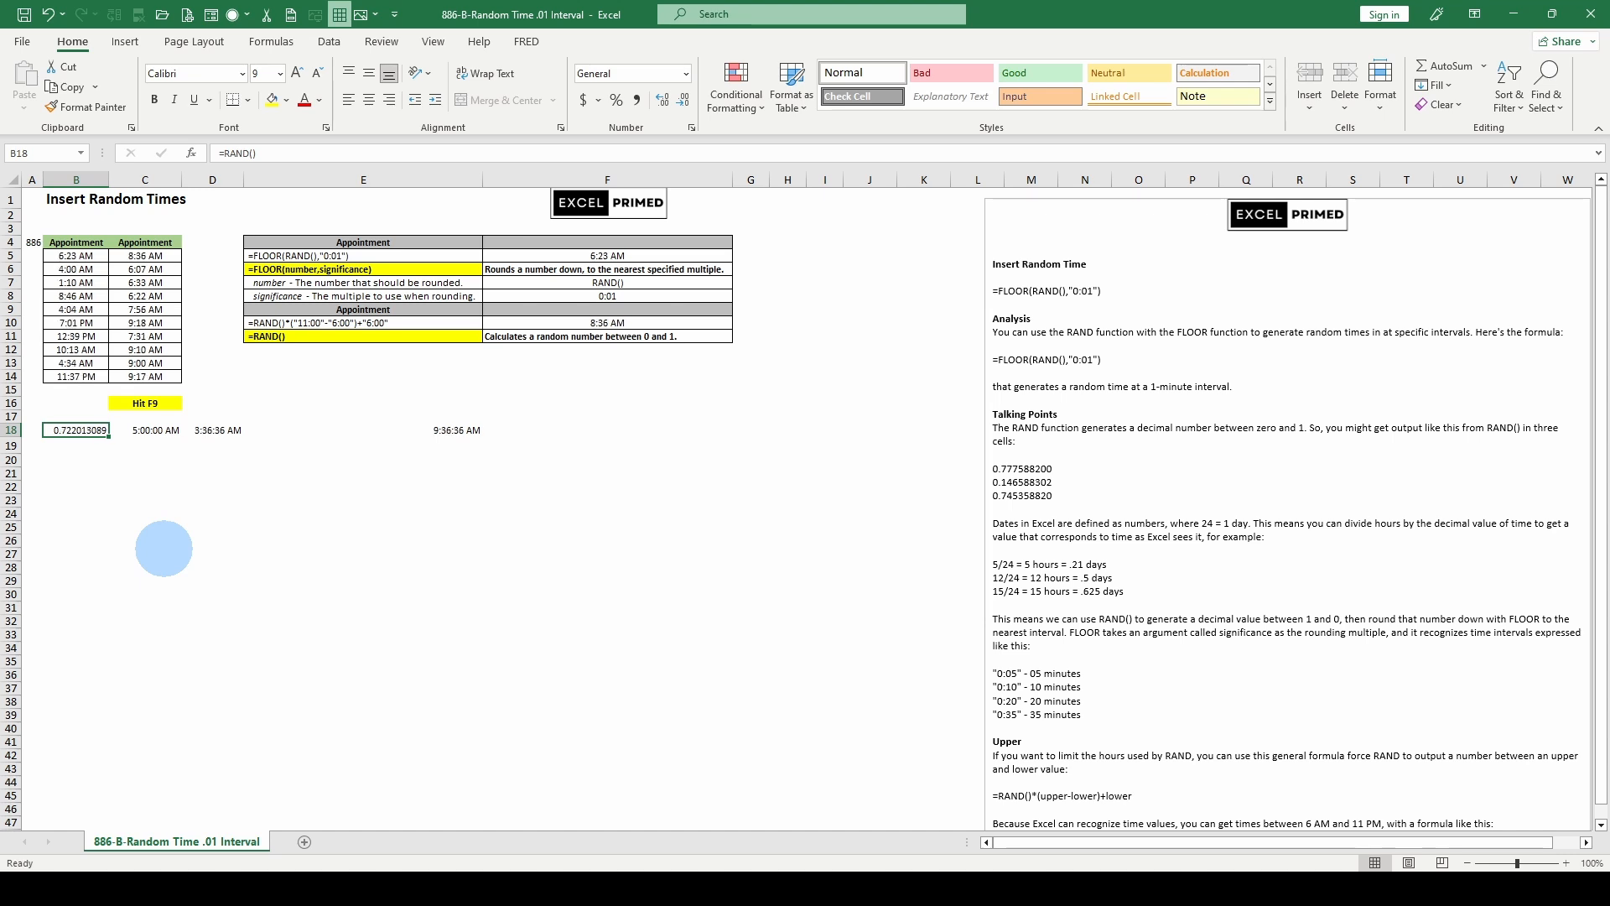
{"action": "key", "text": "F9"}
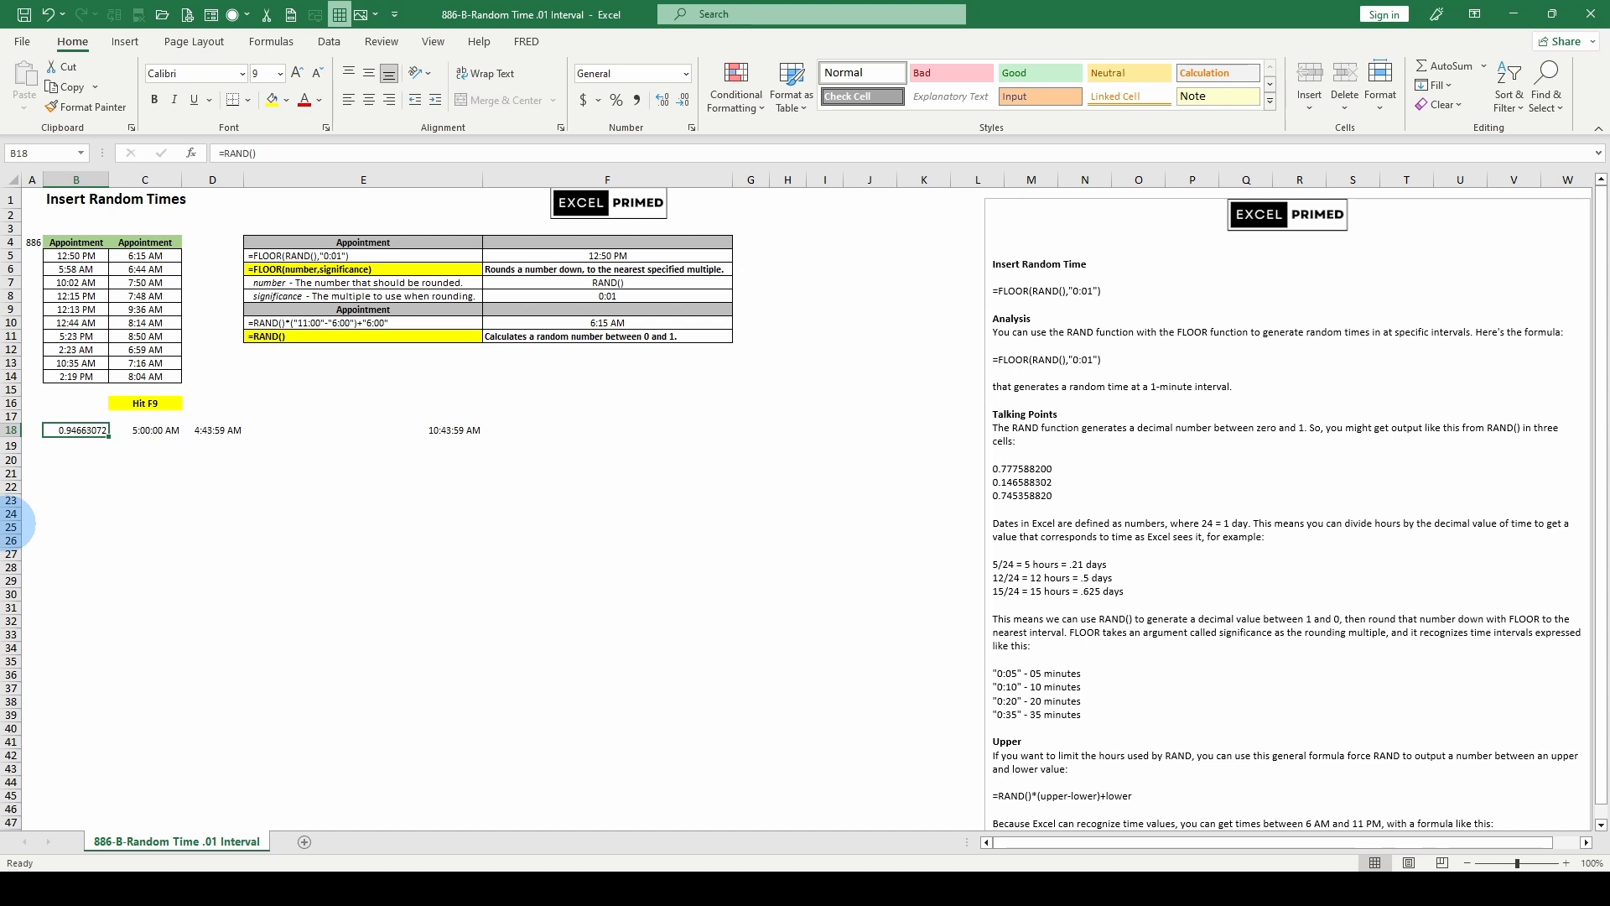
- Replace the RAND() formula in B18 with .9999999 to test the upper time limit
{"action": "key", "text": "BackSpace"}
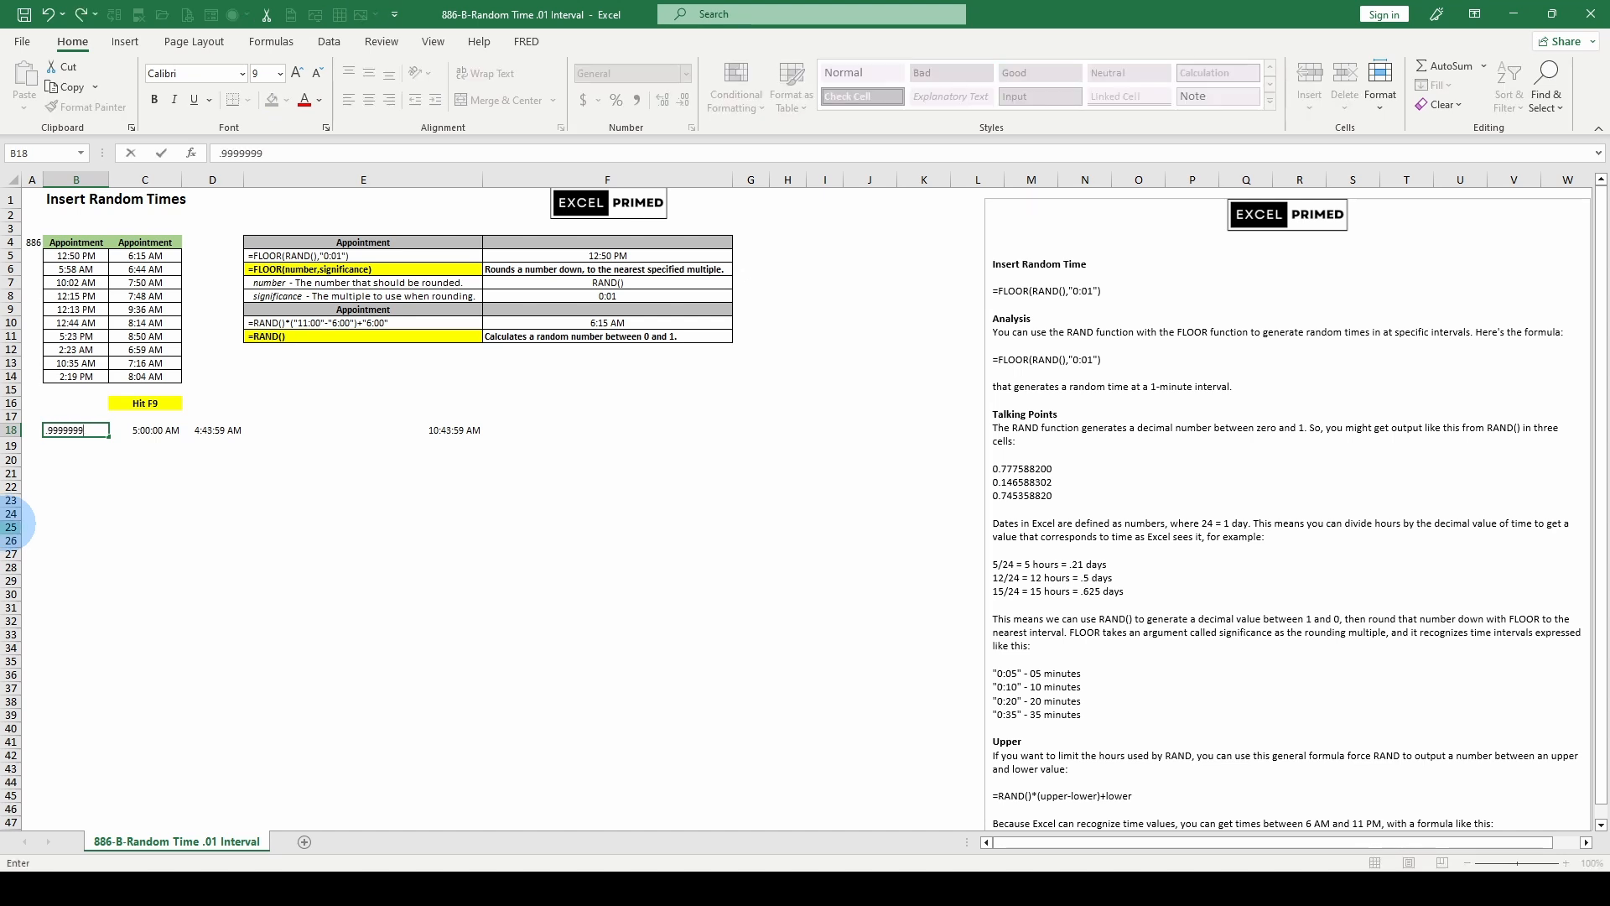
{"action": "key", "text": "ctrl+Return"}
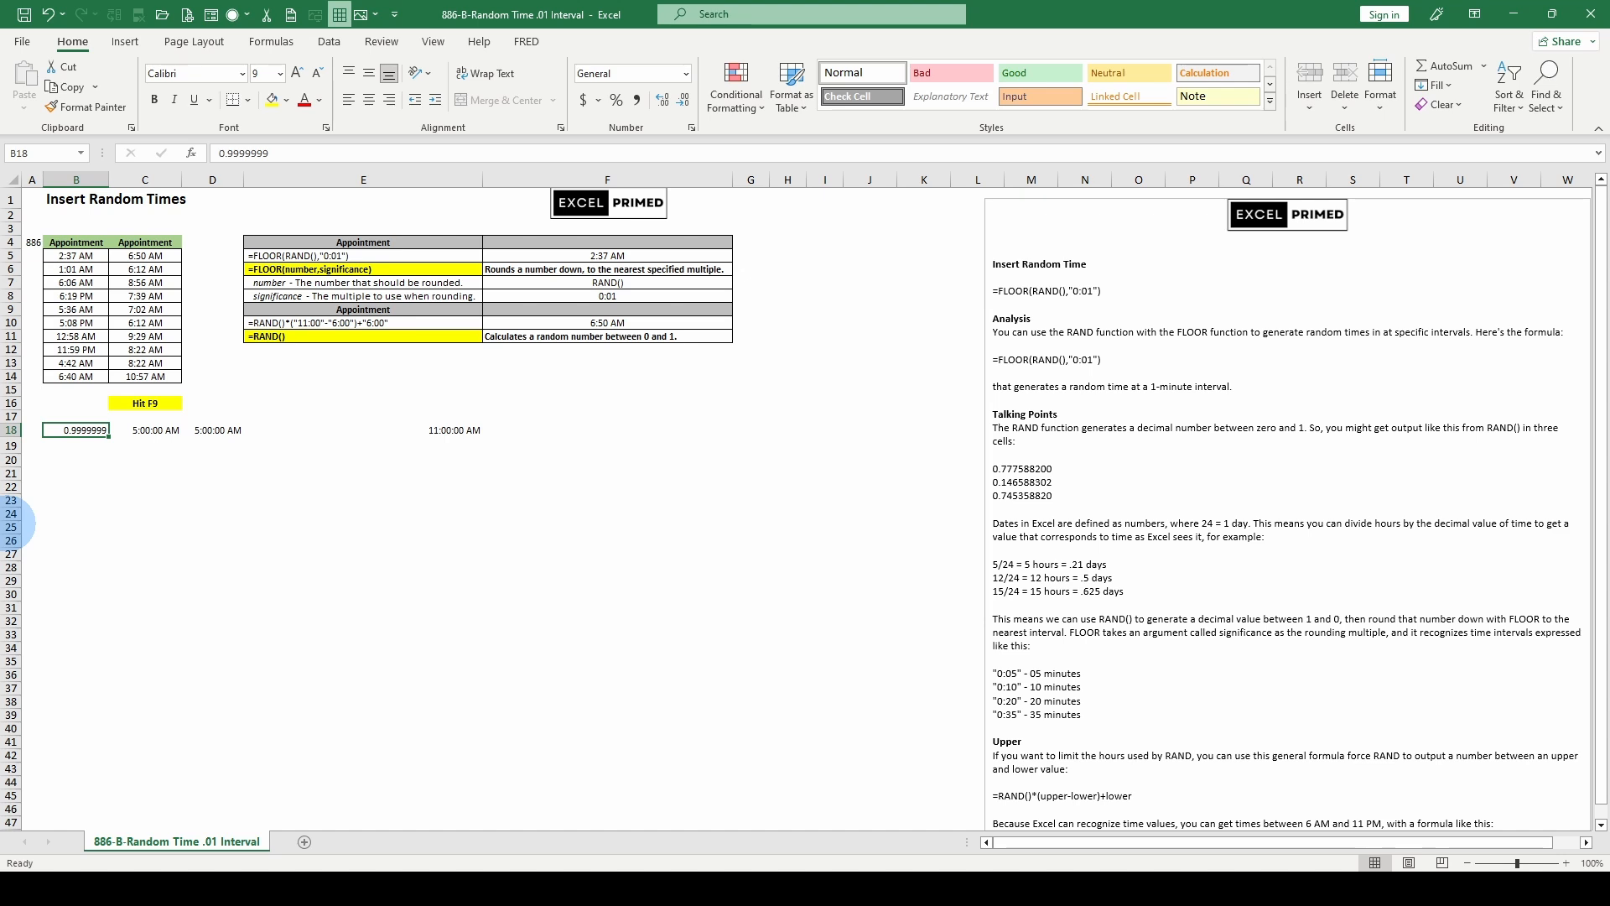
- Try 0 in B18 to test the lower time limit, and undo that entry
{"action": "type", "text": "0"}
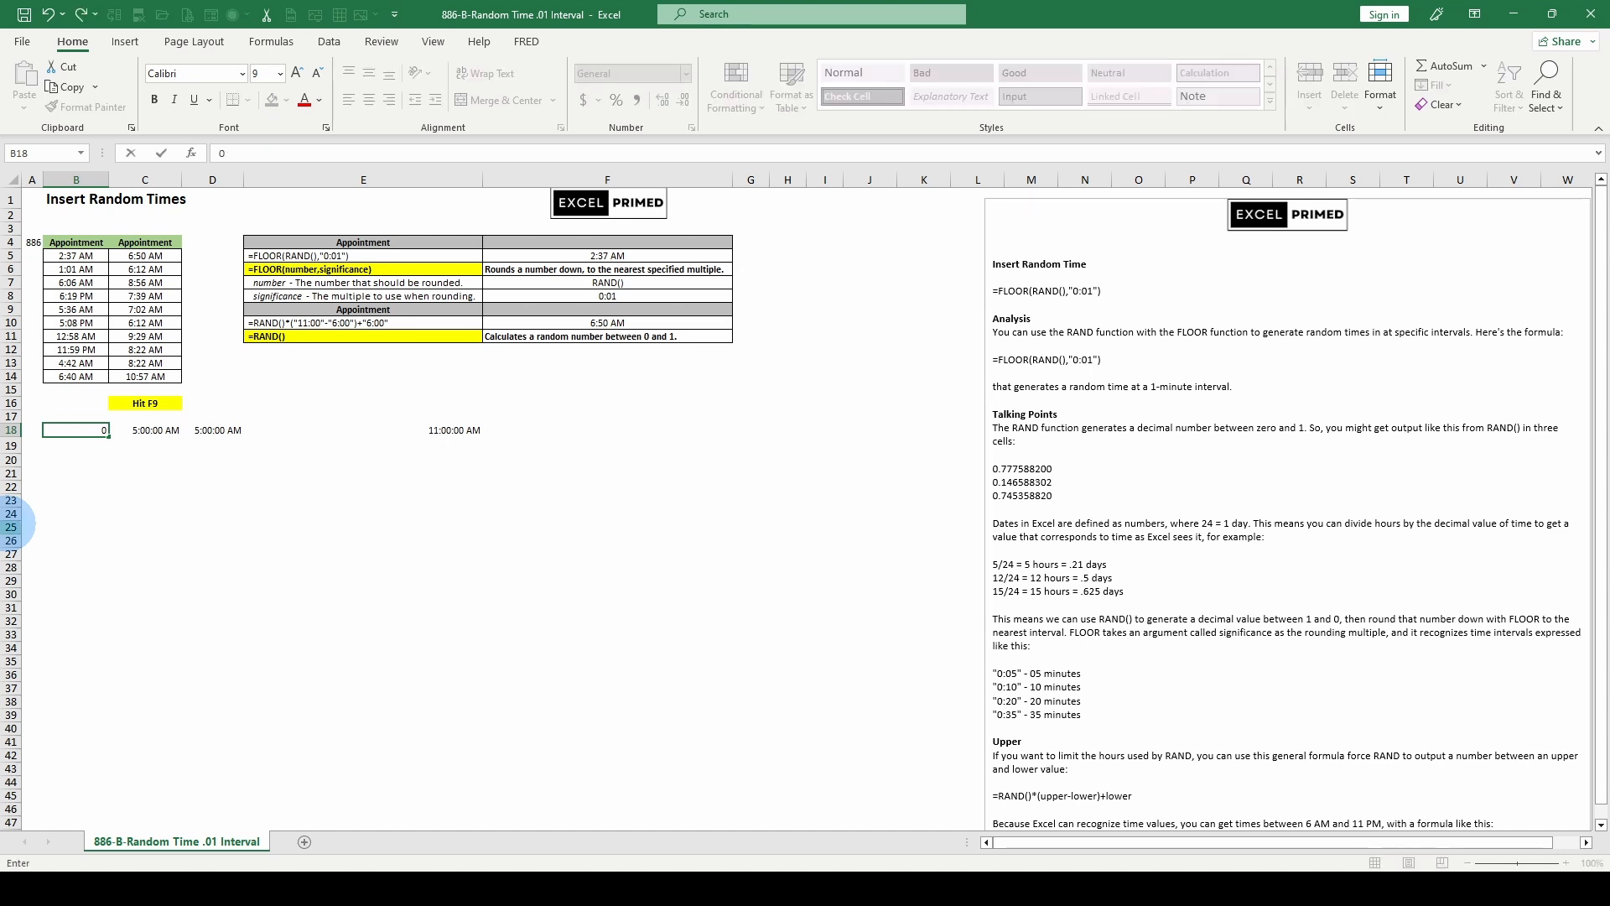
{"action": "key", "text": "ctrl+Return"}
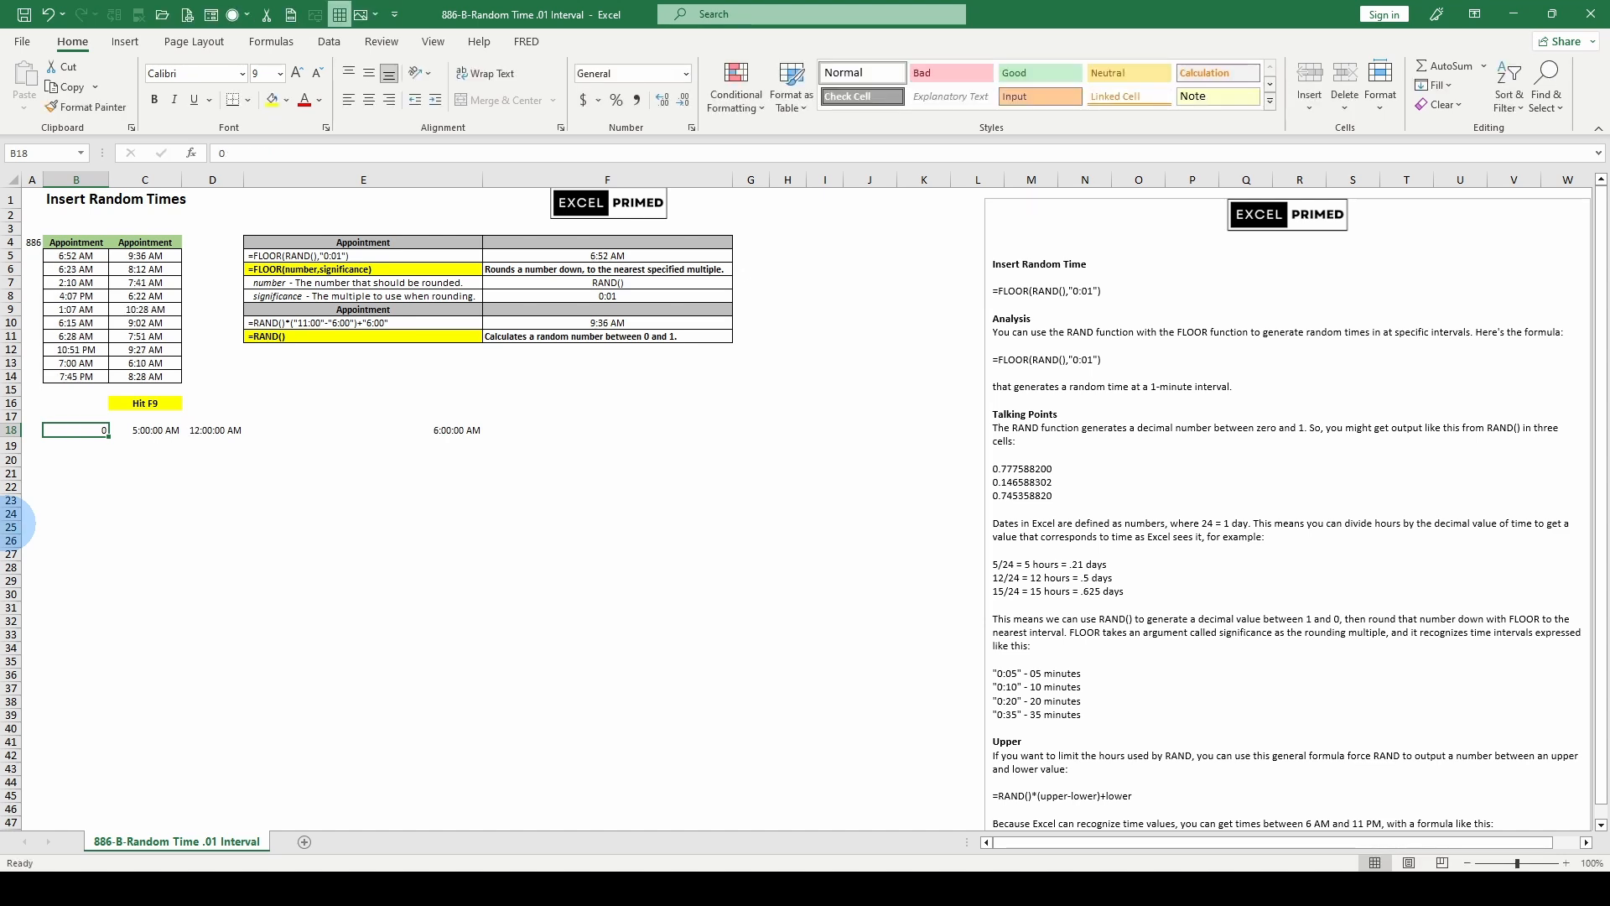
{"action": "left_click", "coordinate": [48, 14]}
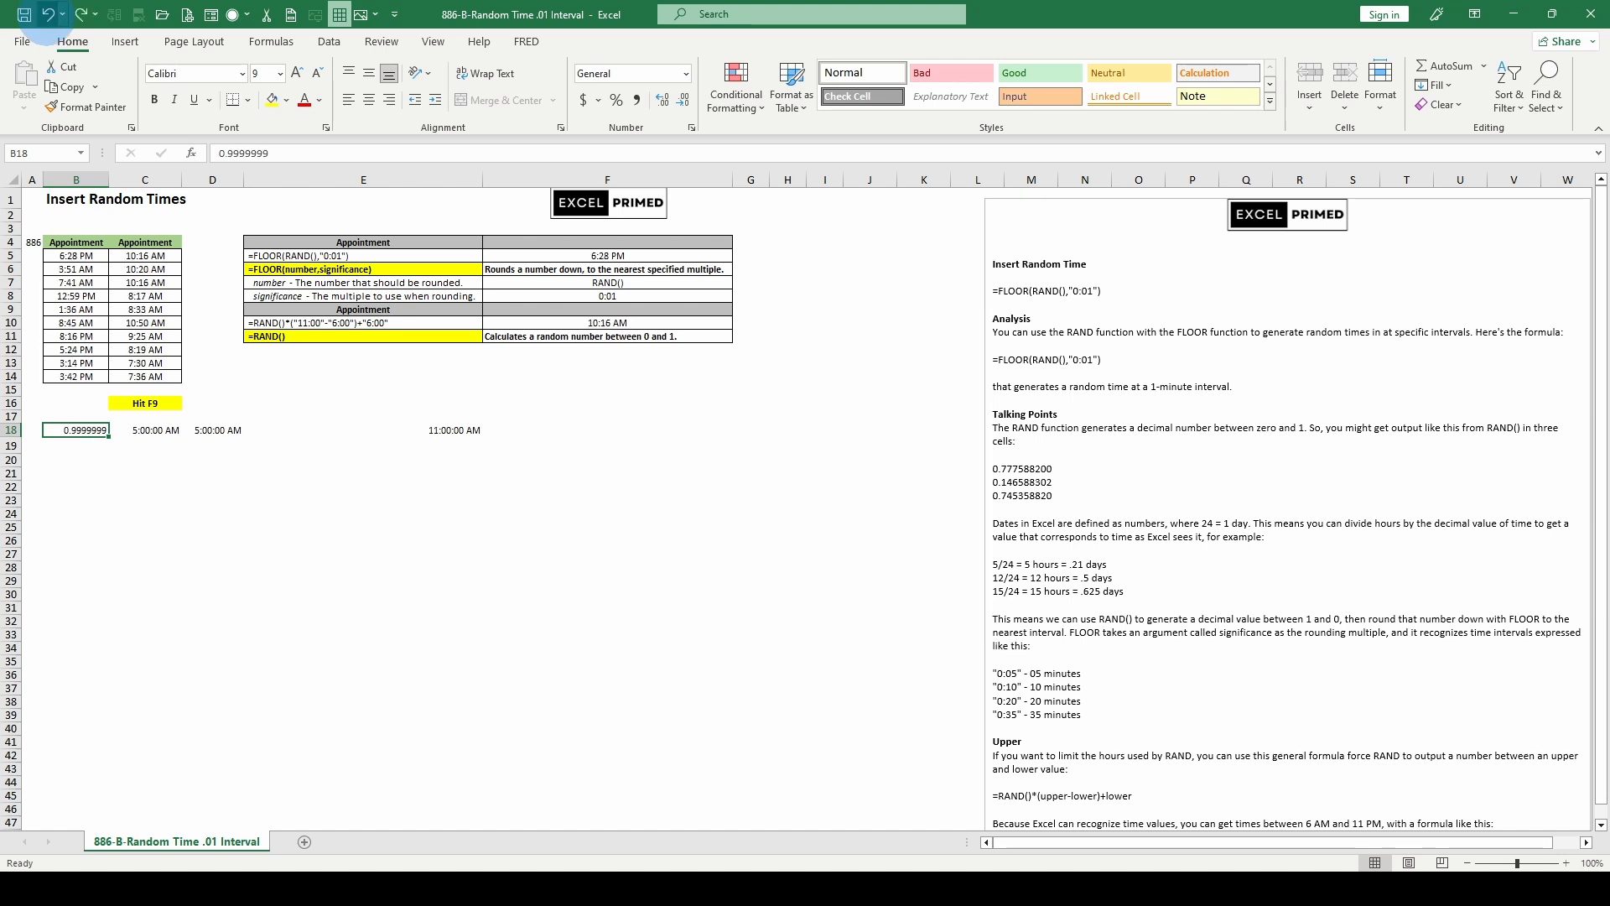
- Undo the .9999999 entry in B18 to restore RAND(), and review the breakdown formulas in C18, D18 and E18 against C5
{"action": "left_click", "coordinate": [47, 15]}
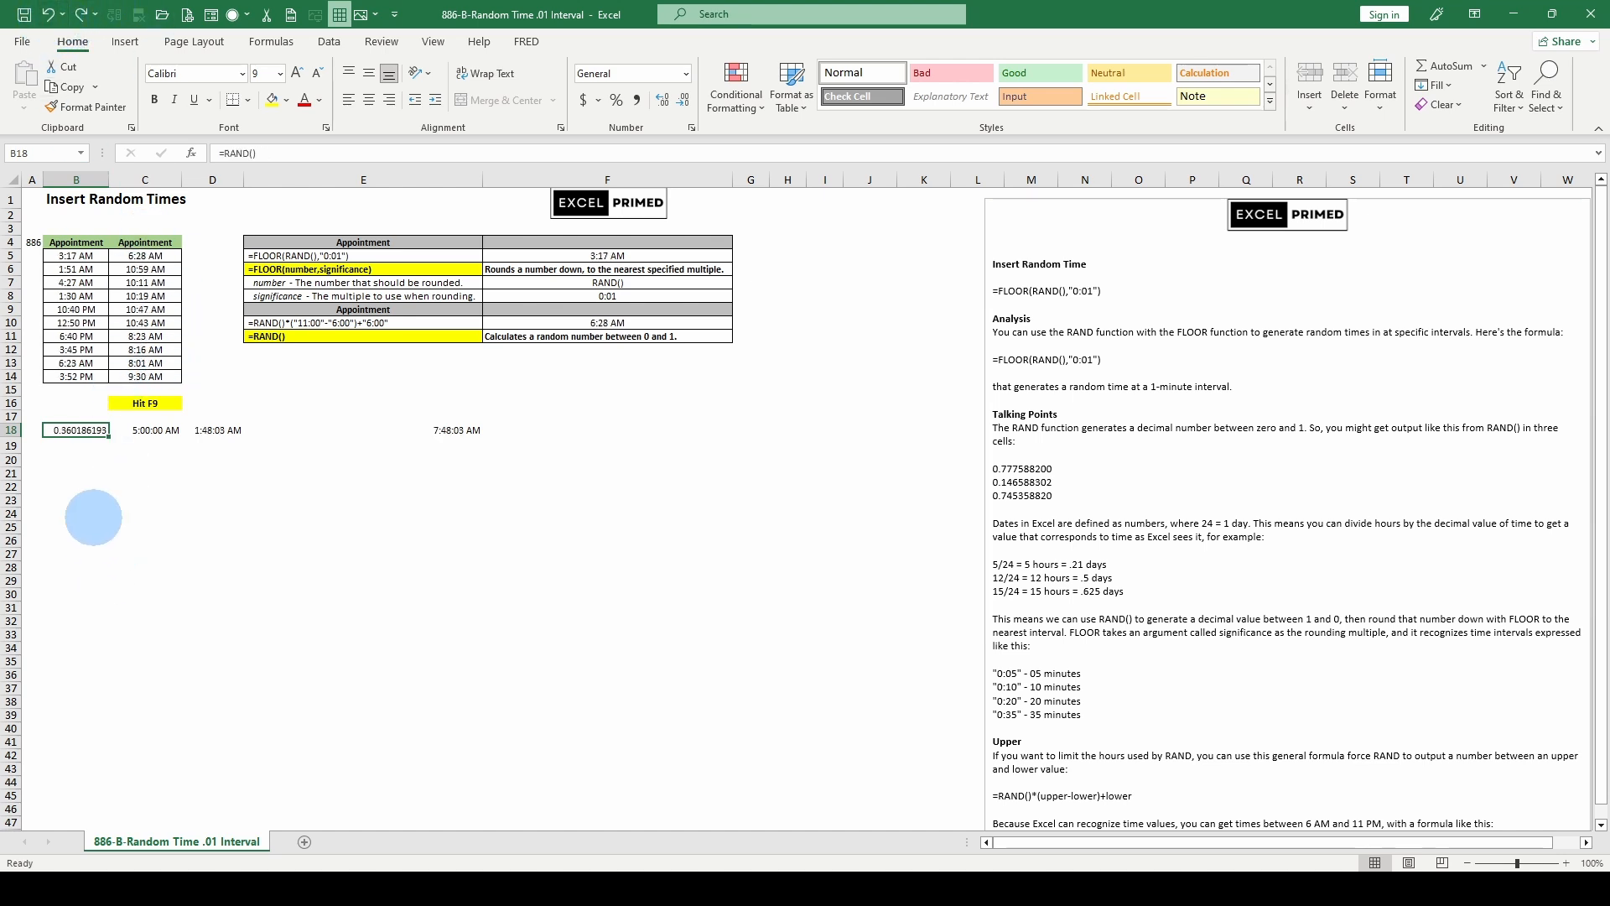
{"action": "left_click", "coordinate": [147, 429]}
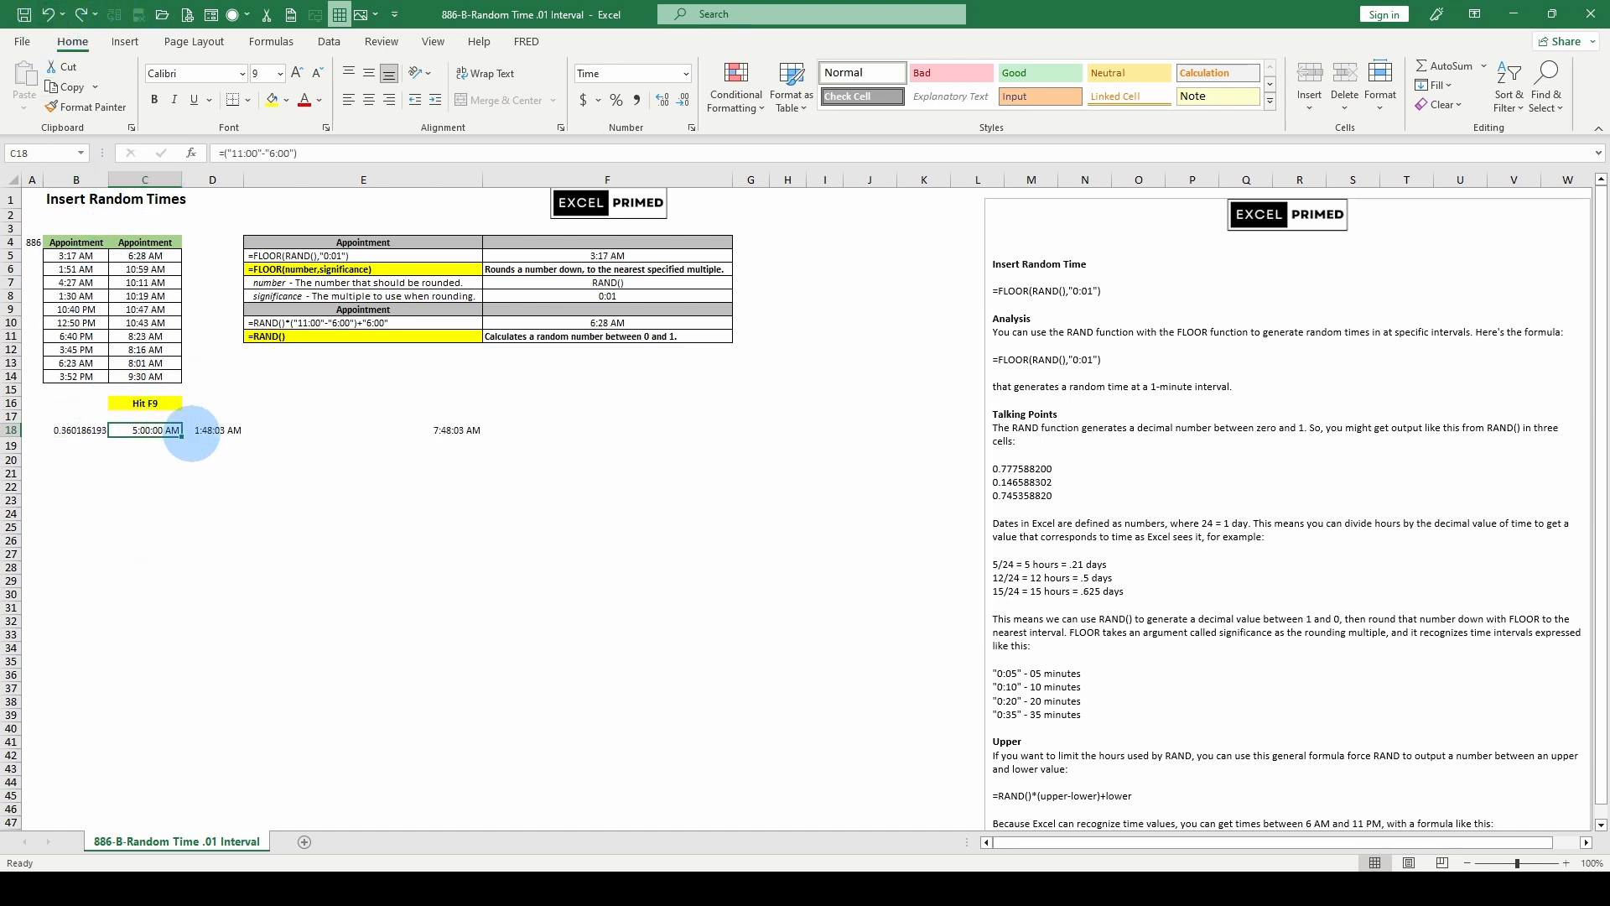
{"action": "left_click", "coordinate": [220, 430]}
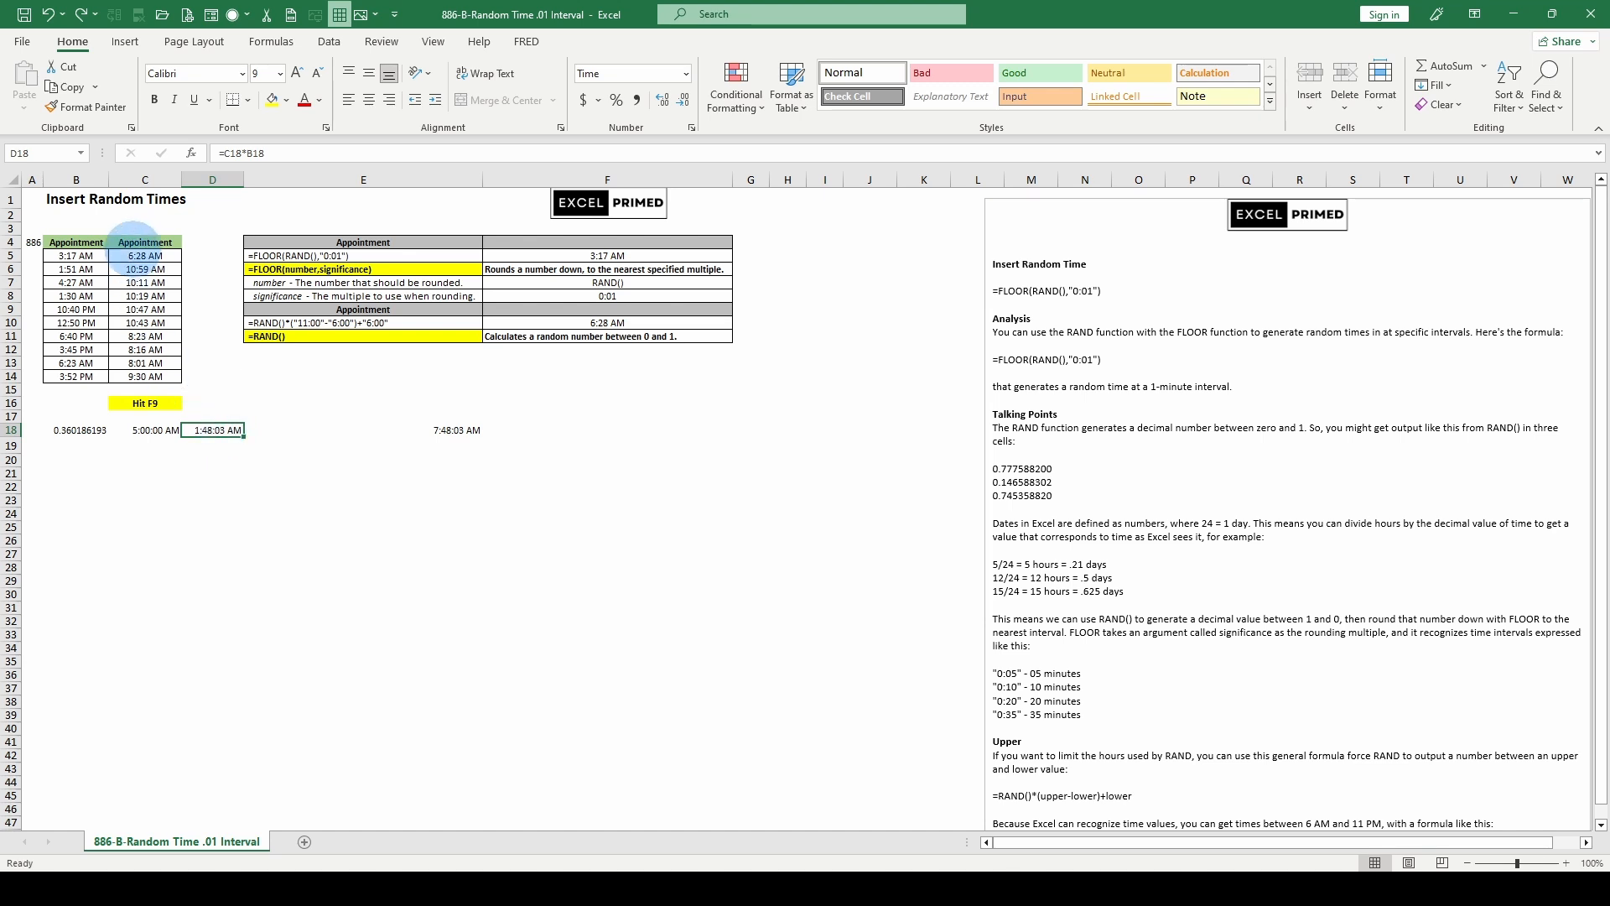
{"action": "left_click", "coordinate": [137, 255]}
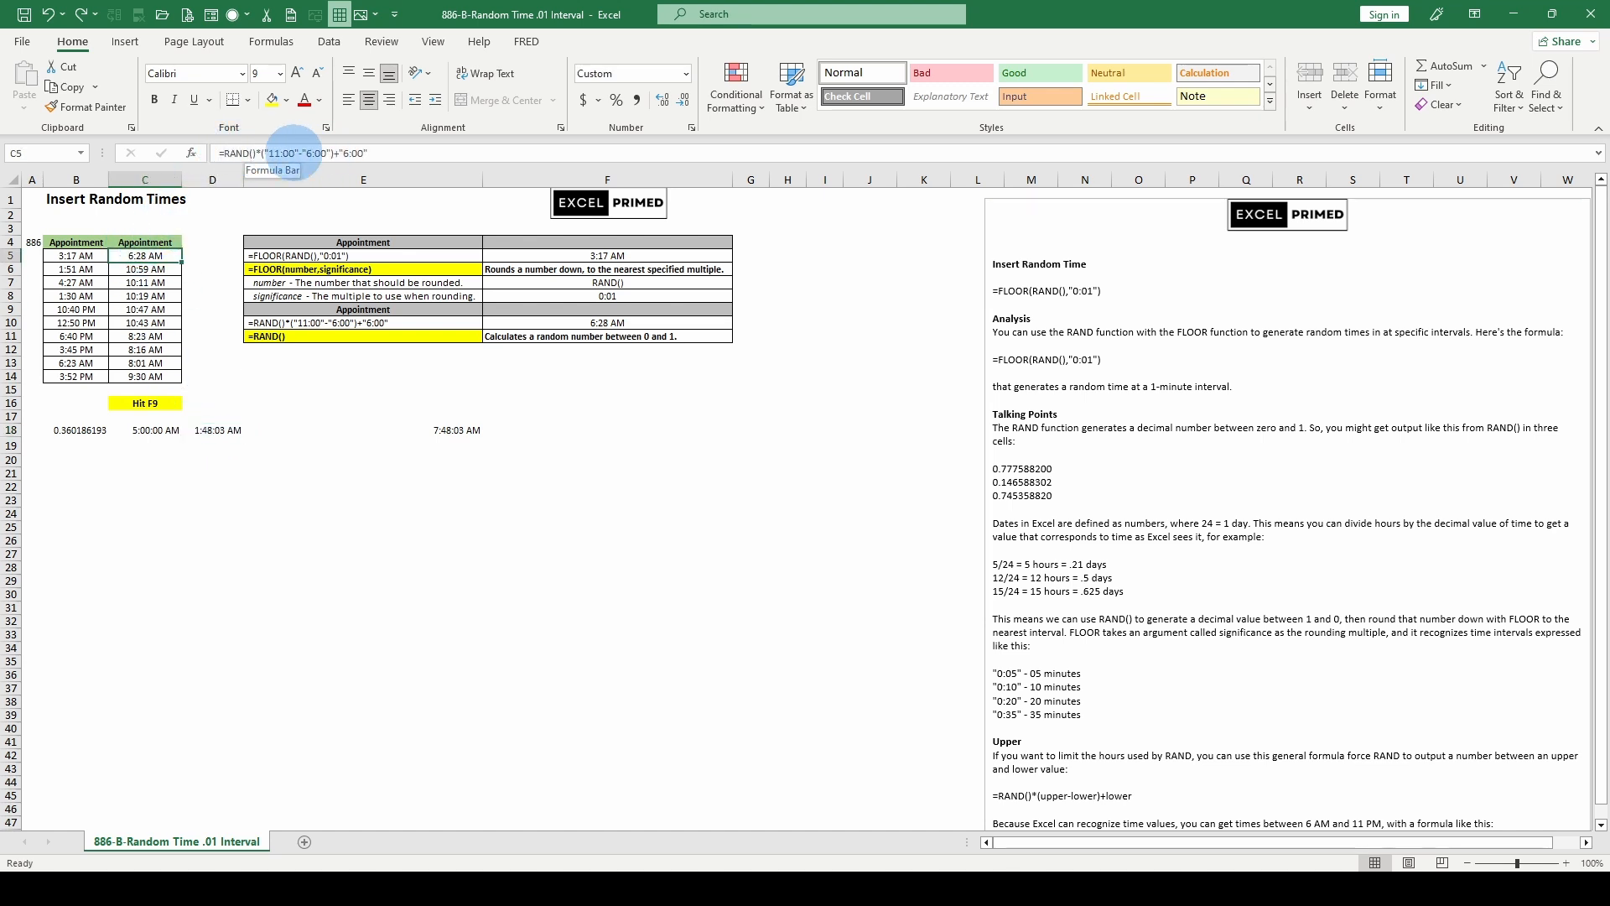
{"action": "left_click", "coordinate": [145, 430]}
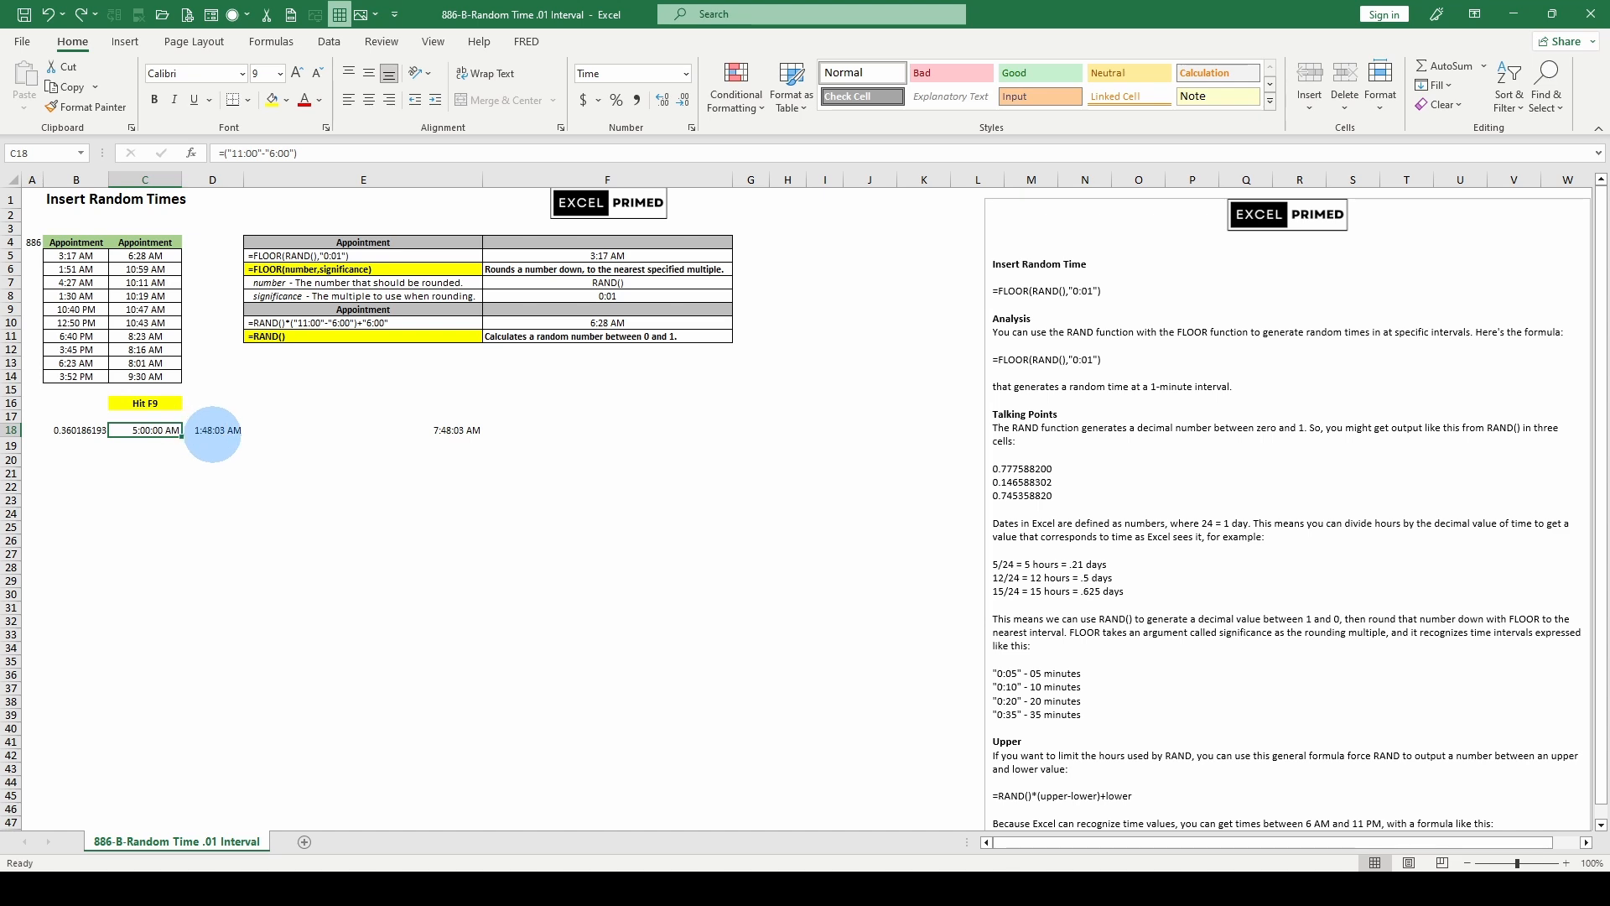
{"action": "left_click", "coordinate": [202, 428]}
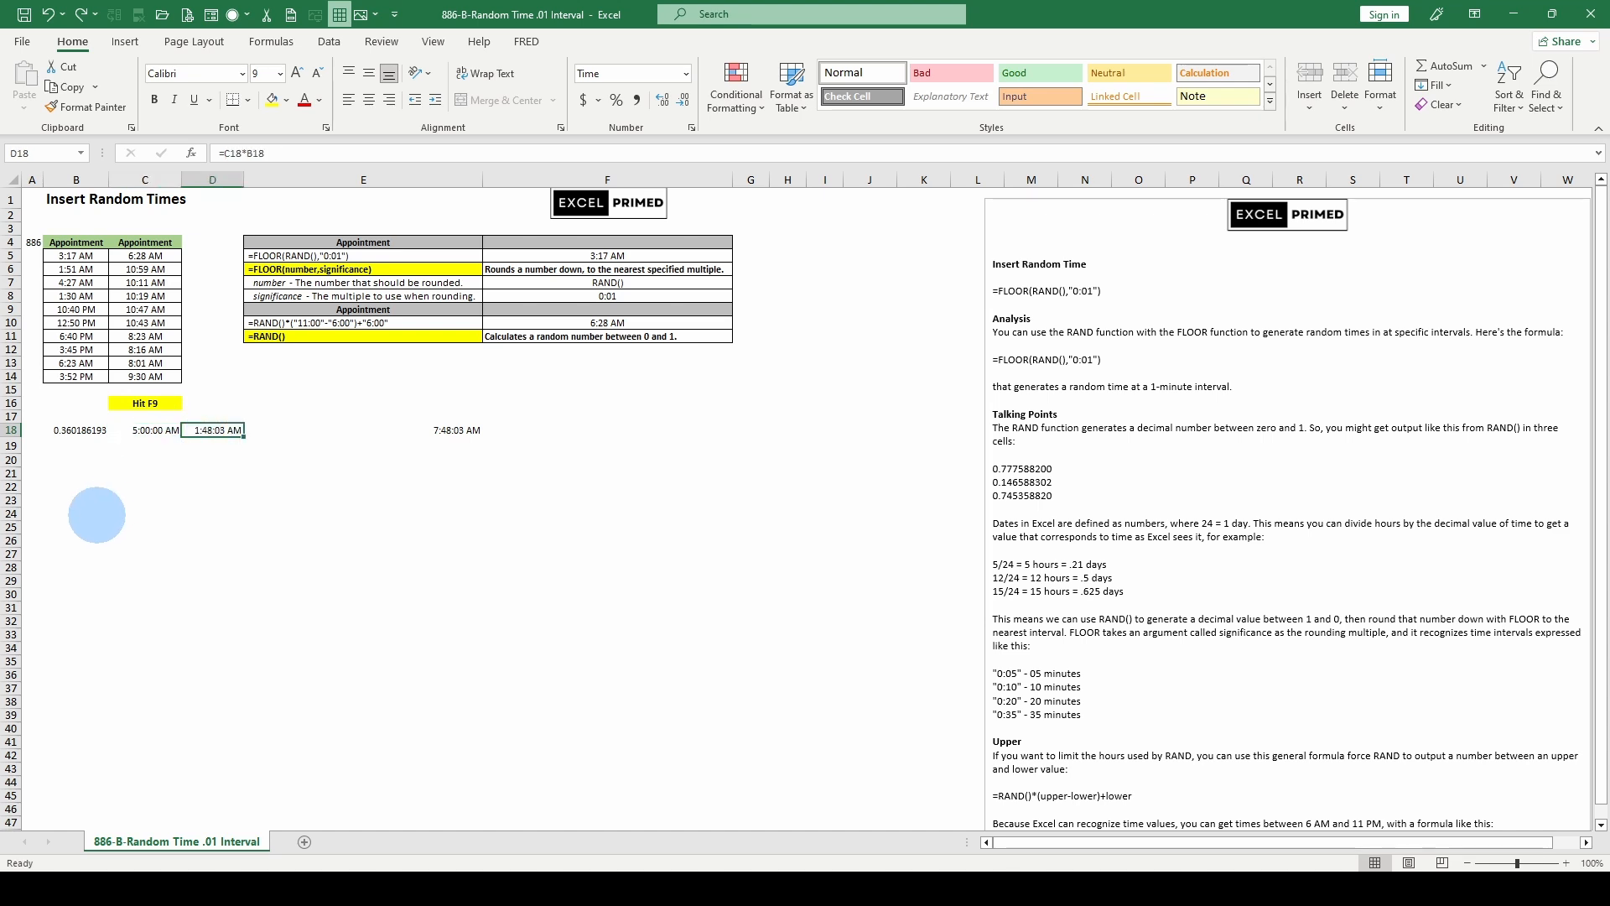
{"action": "left_click", "coordinate": [415, 432]}
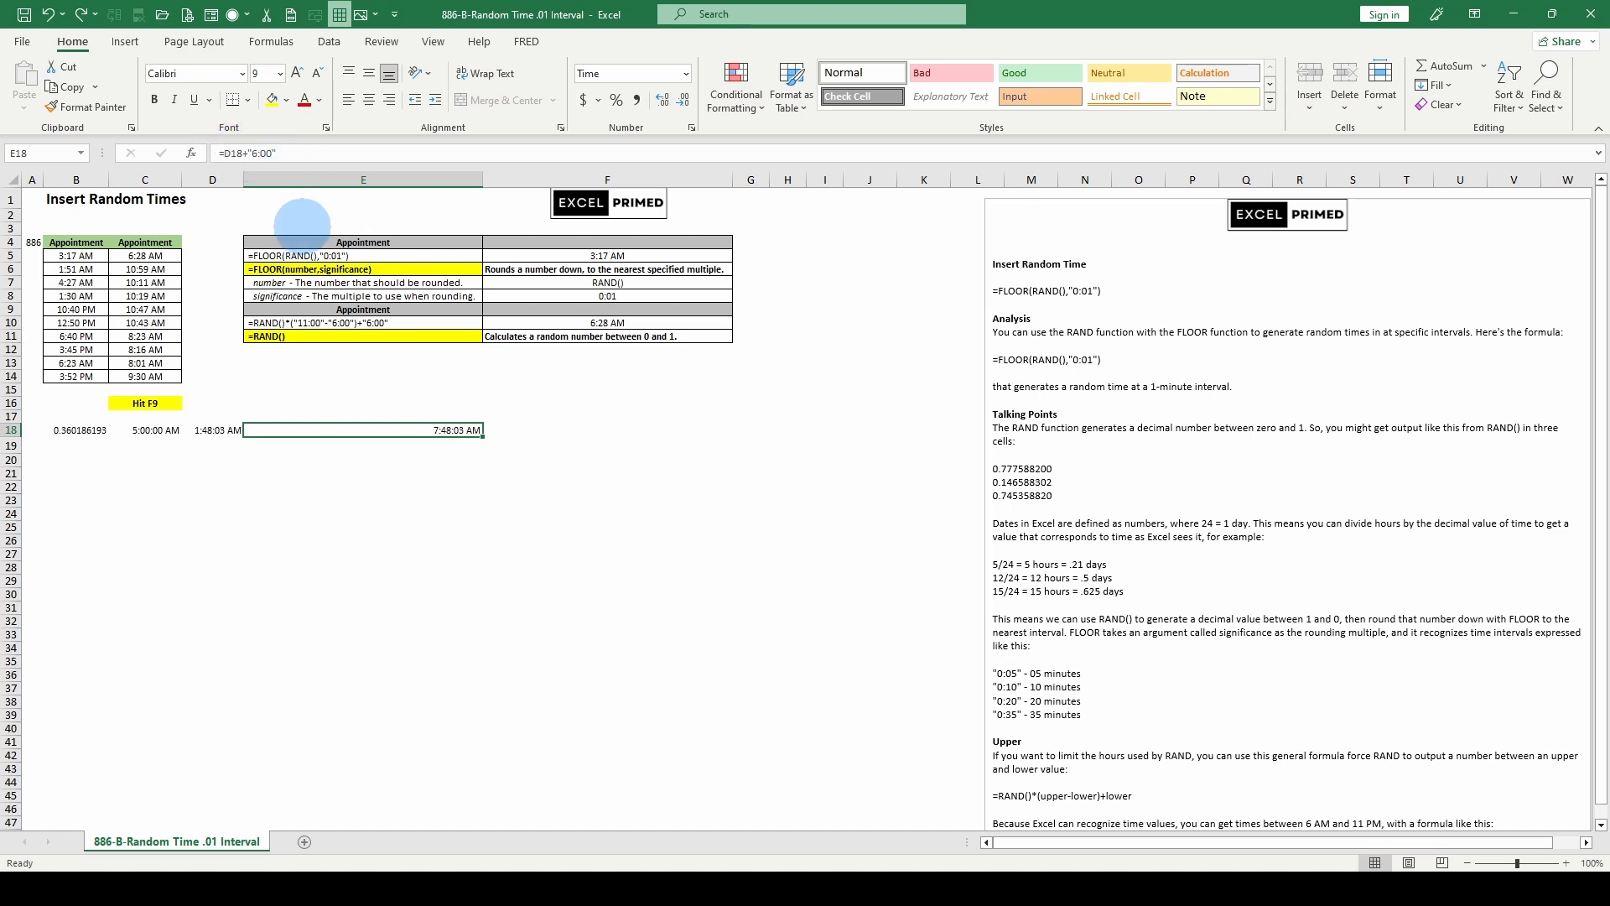
- Compare the written RAND and FLOOR formulas in E10 and E5 with B5, and review the significance argument's description in E8
{"action": "left_click", "coordinate": [295, 460]}
{"action": "left_click", "coordinate": [352, 439]}
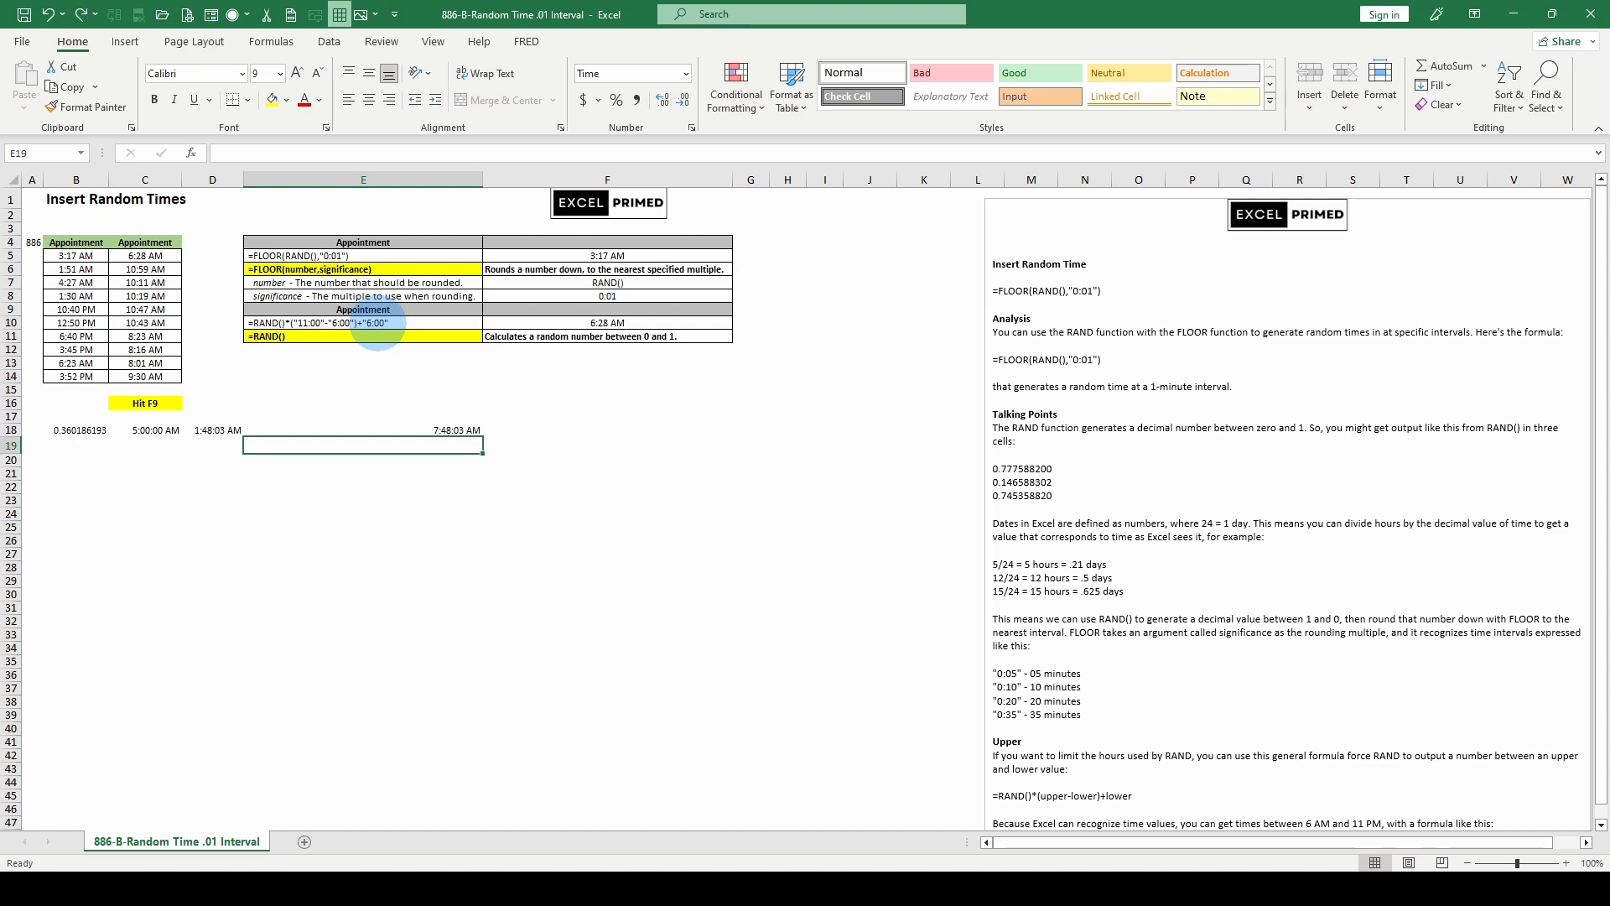
{"action": "left_click", "coordinate": [378, 324]}
{"action": "left_click", "coordinate": [295, 254]}
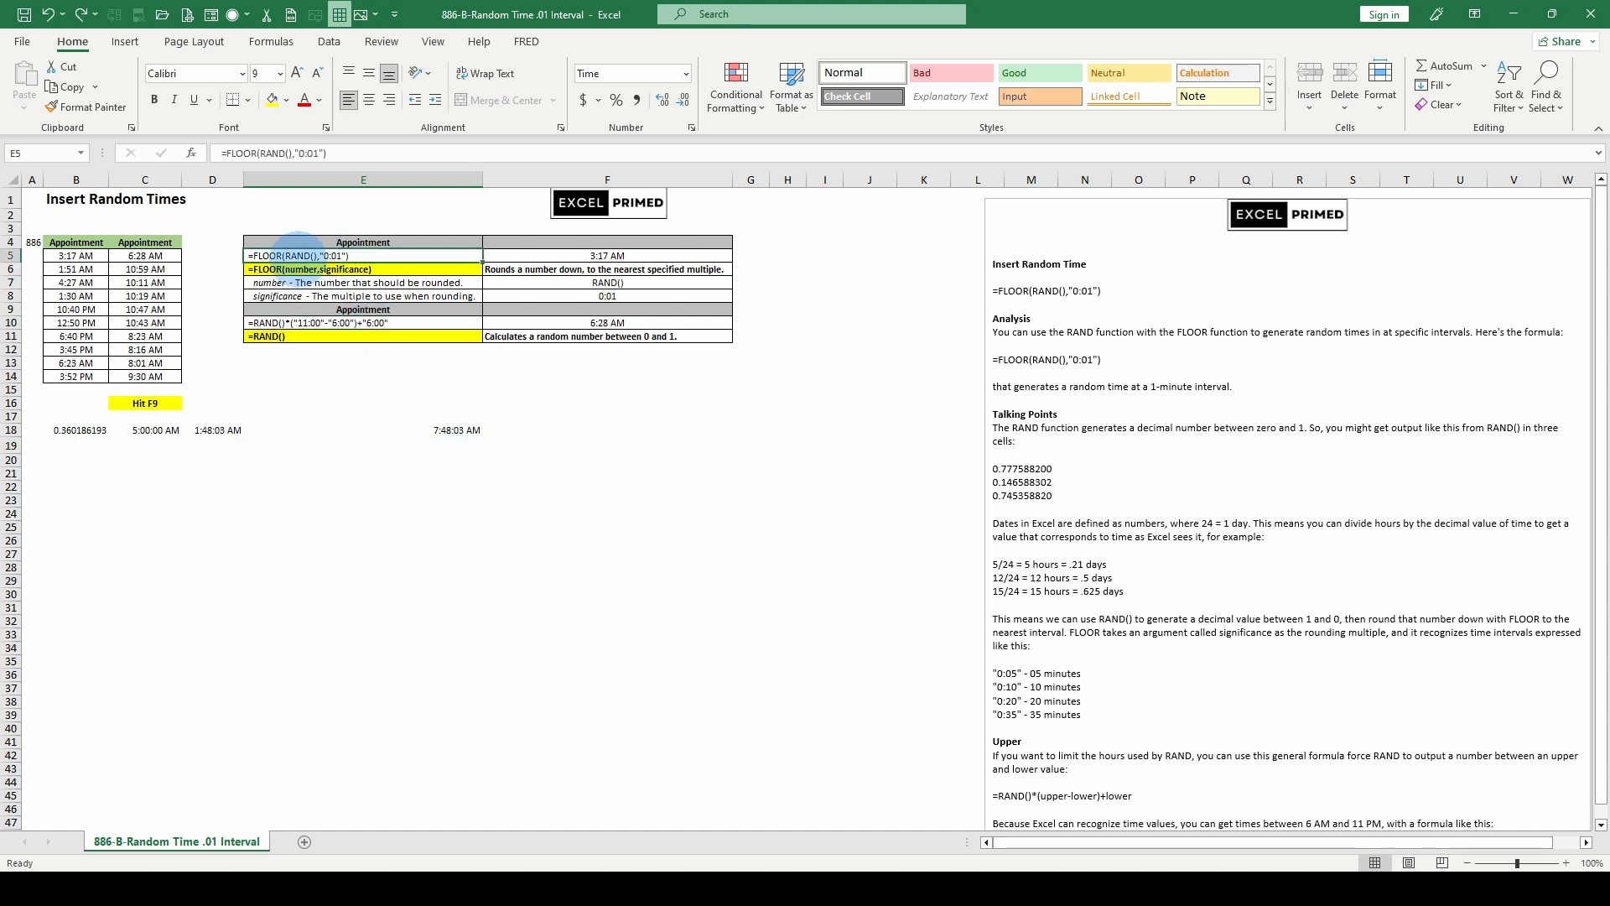
{"action": "left_click", "coordinate": [77, 255]}
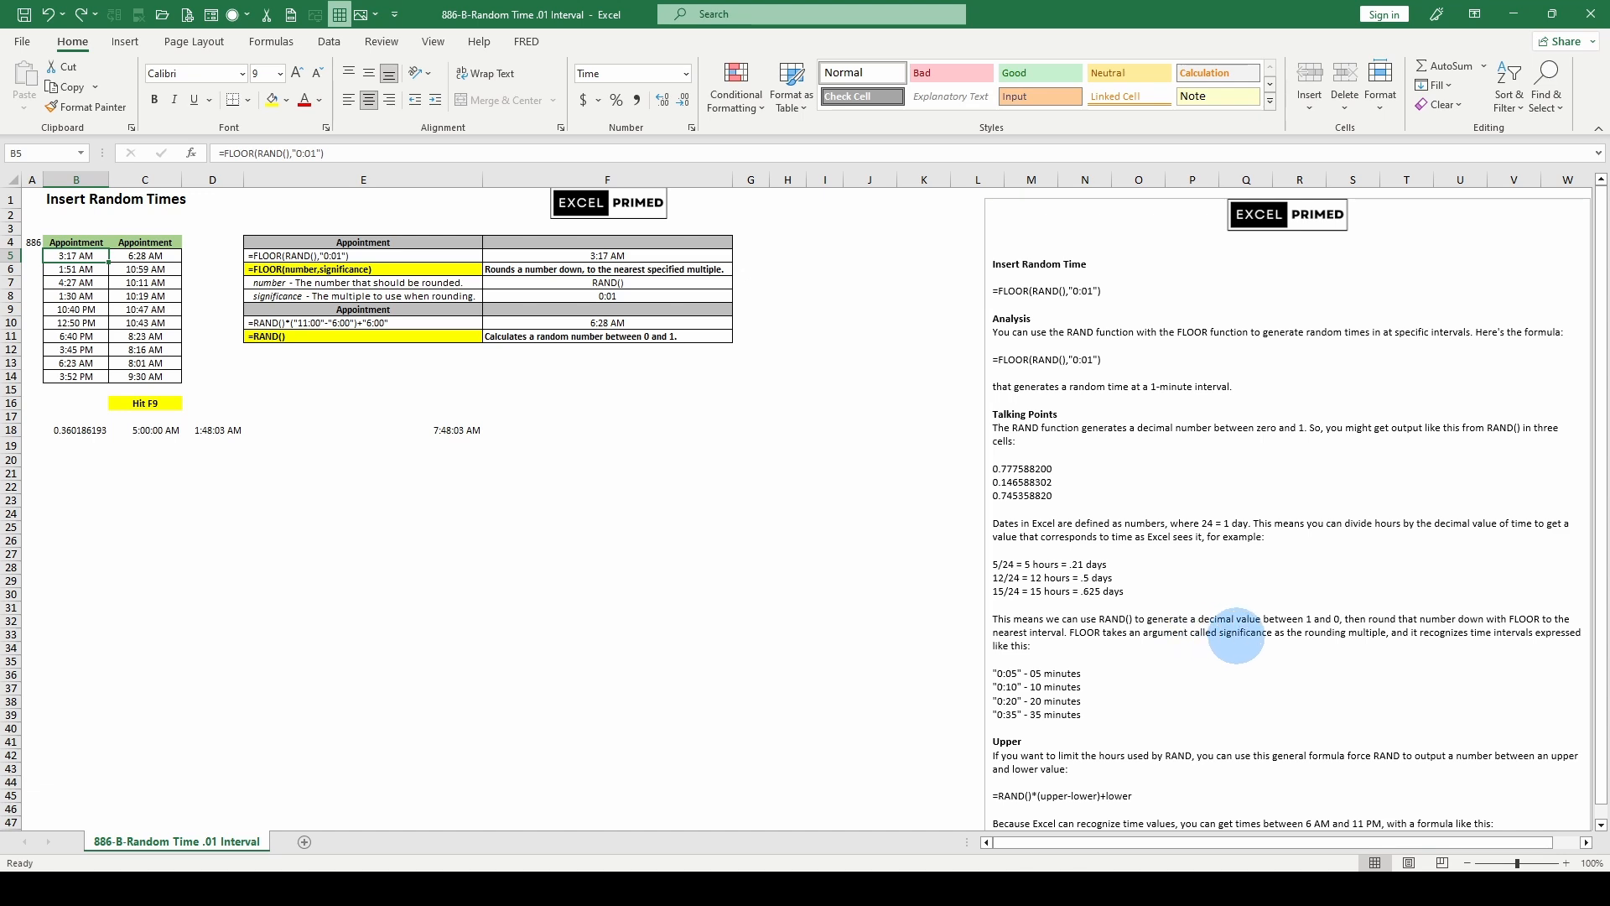
{"action": "left_click", "coordinate": [386, 297]}
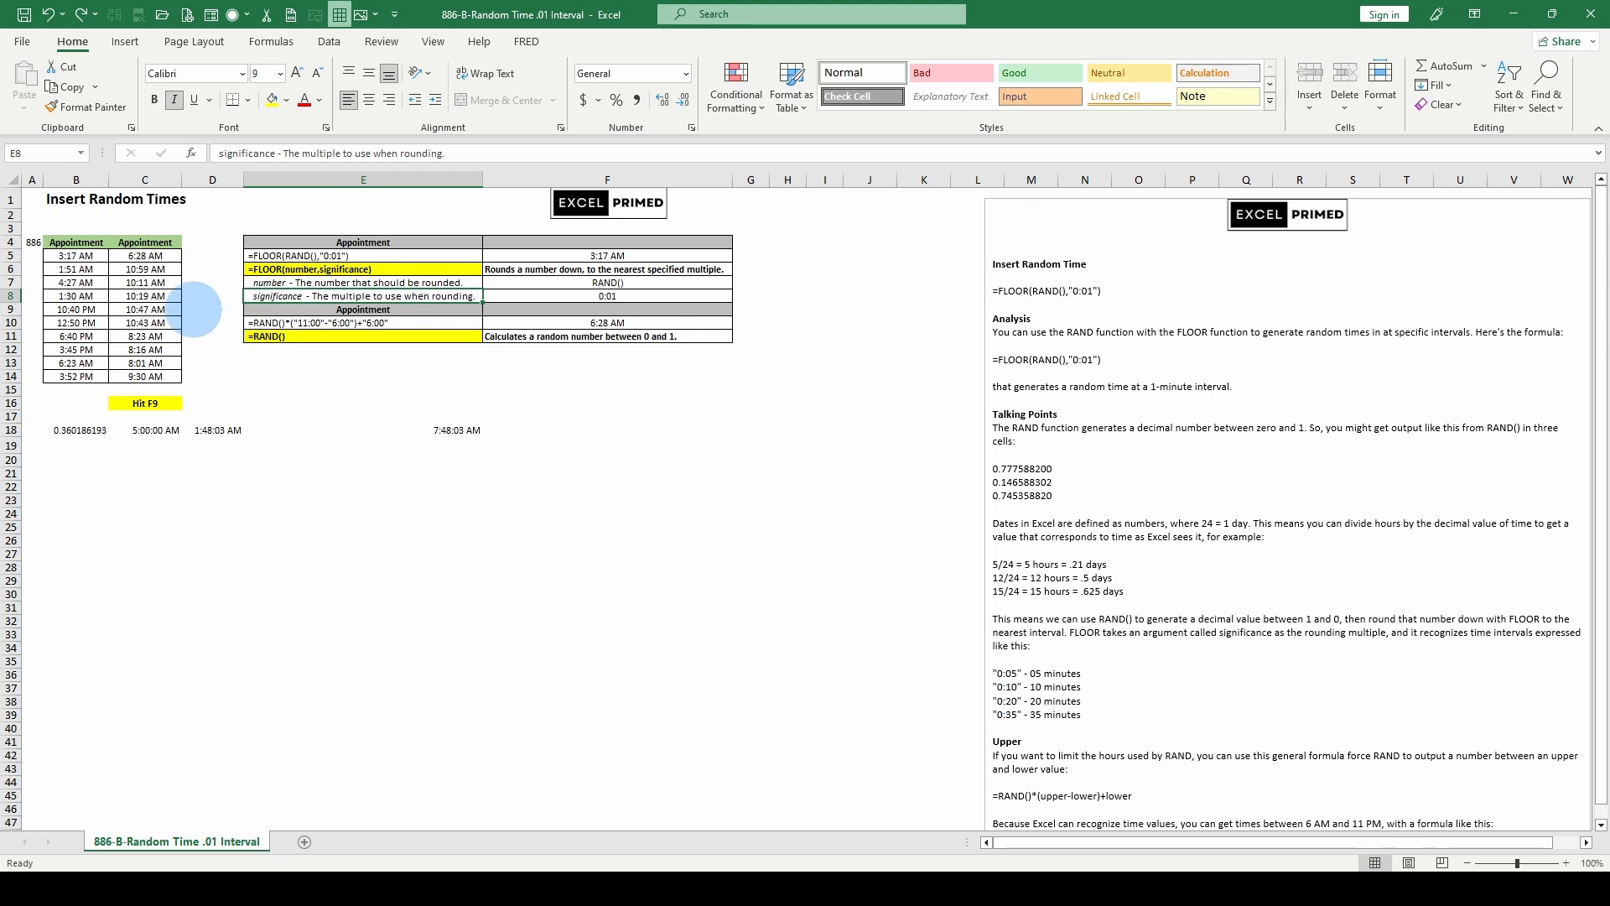
- Set the FLOOR significance in B5's formula to "0:02", and replace that interval with "0:05"
{"action": "left_click", "coordinate": [76, 256]}
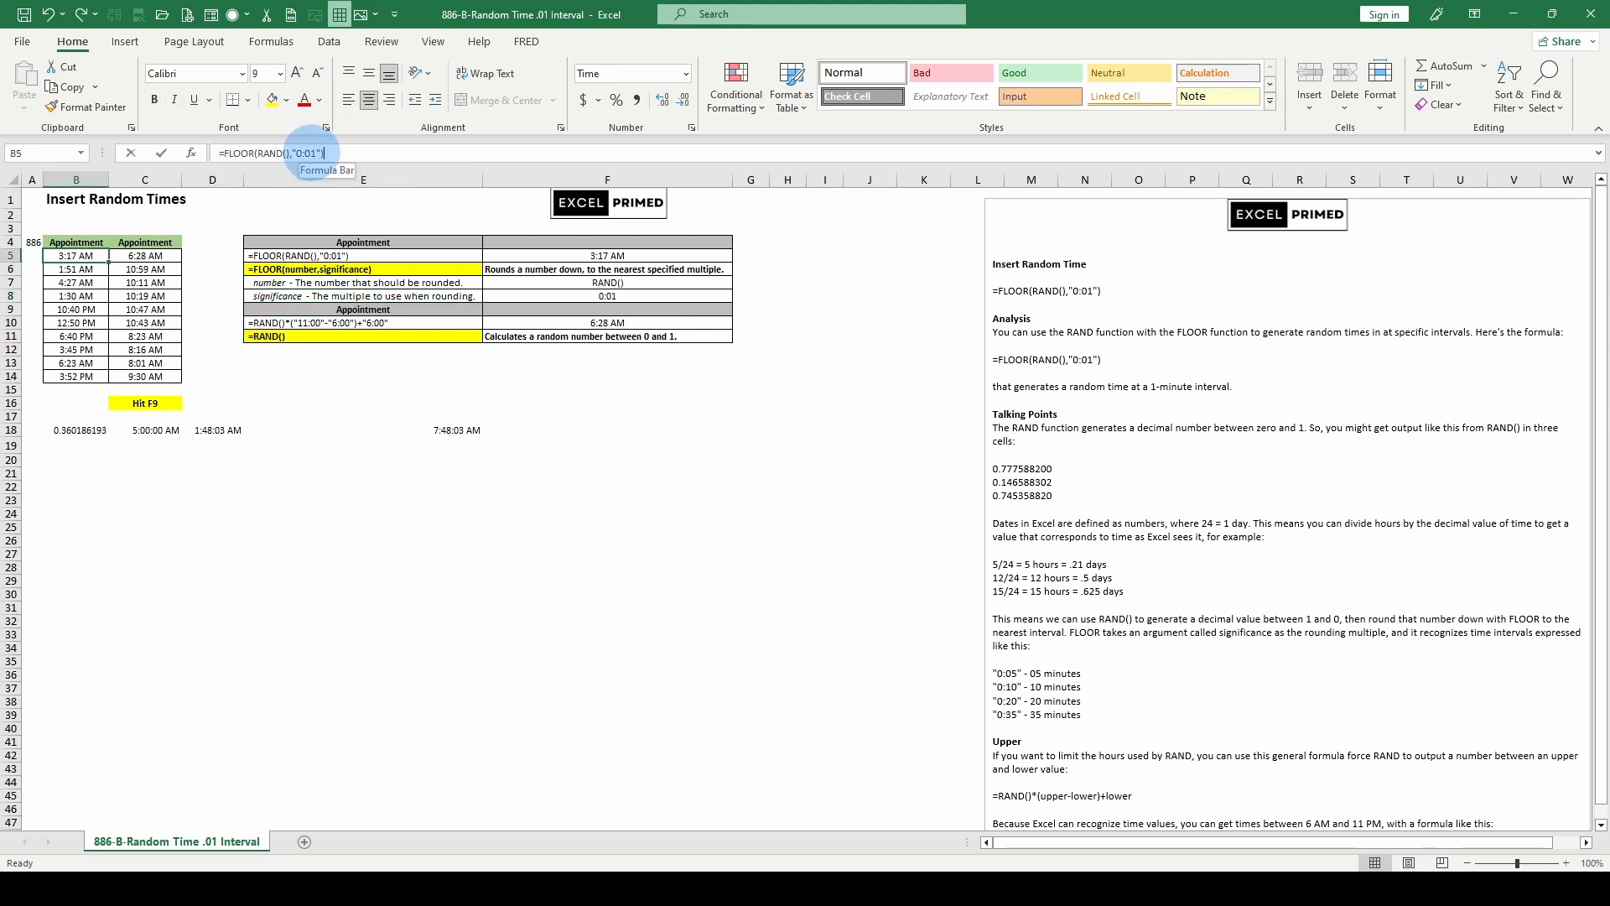
{"action": "left_click", "coordinate": [310, 154]}
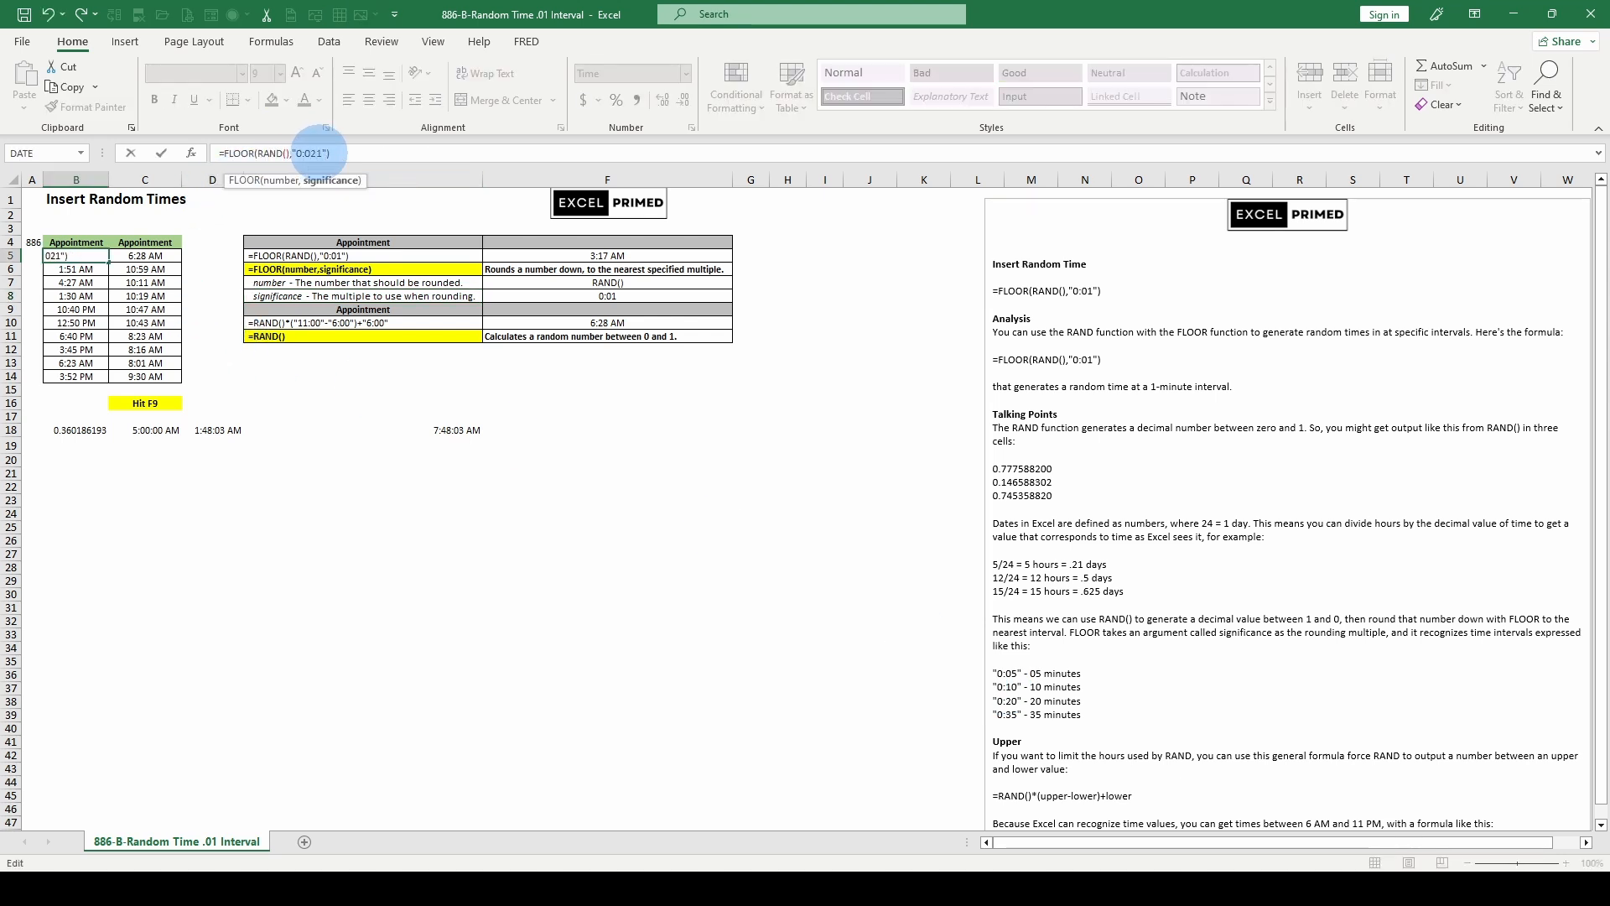
{"action": "key", "text": "Delete"}
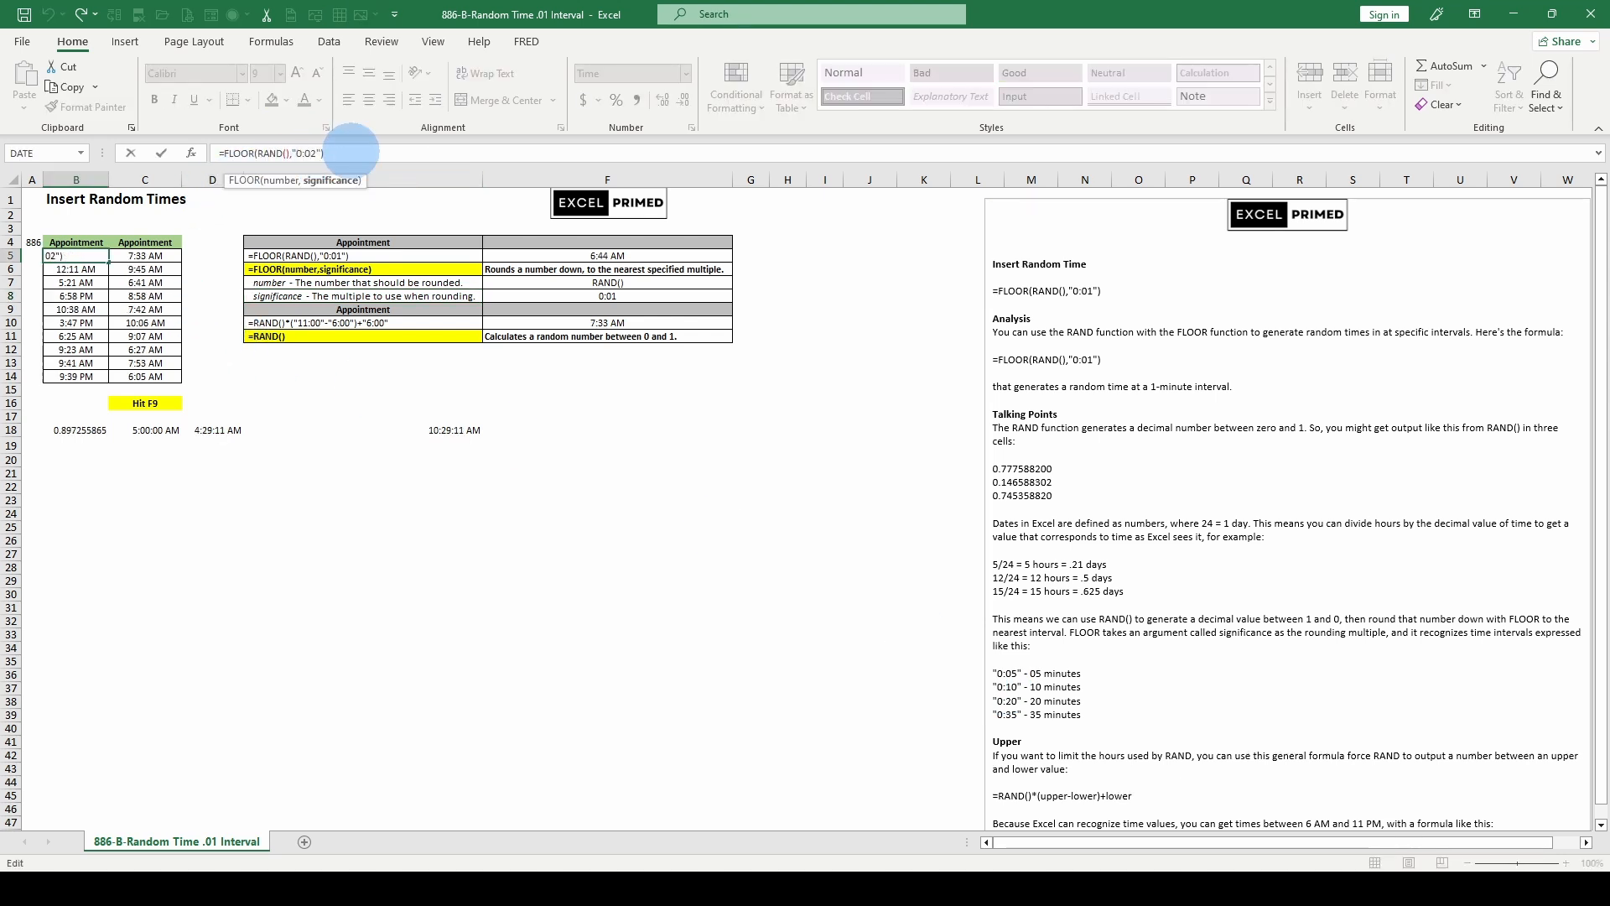
{"action": "key", "text": "ctrl+Return"}
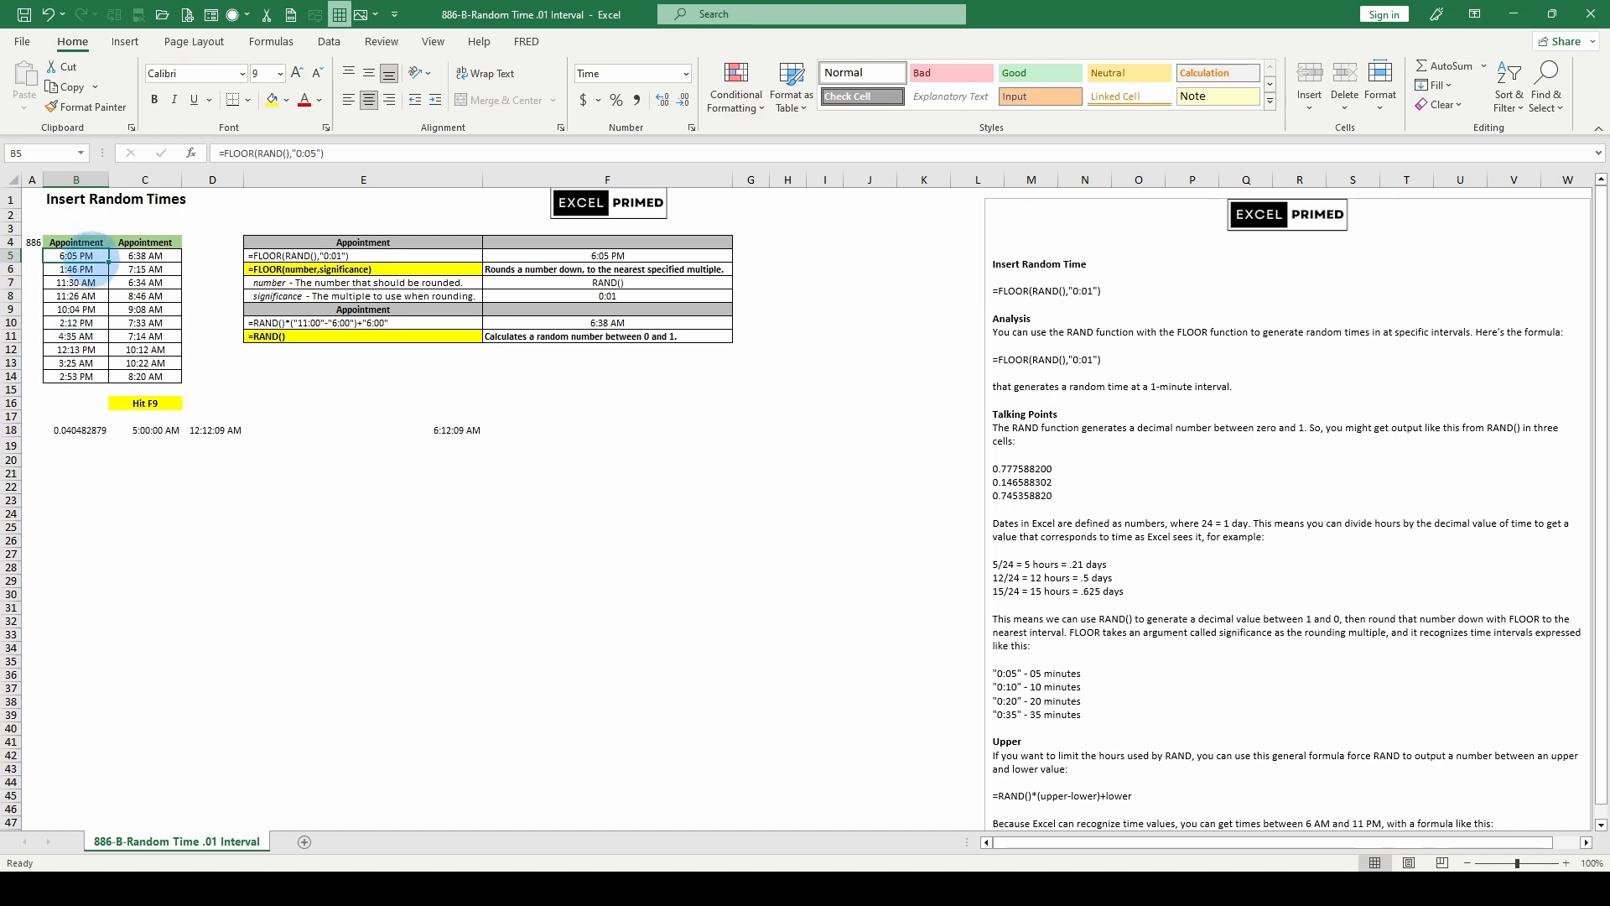